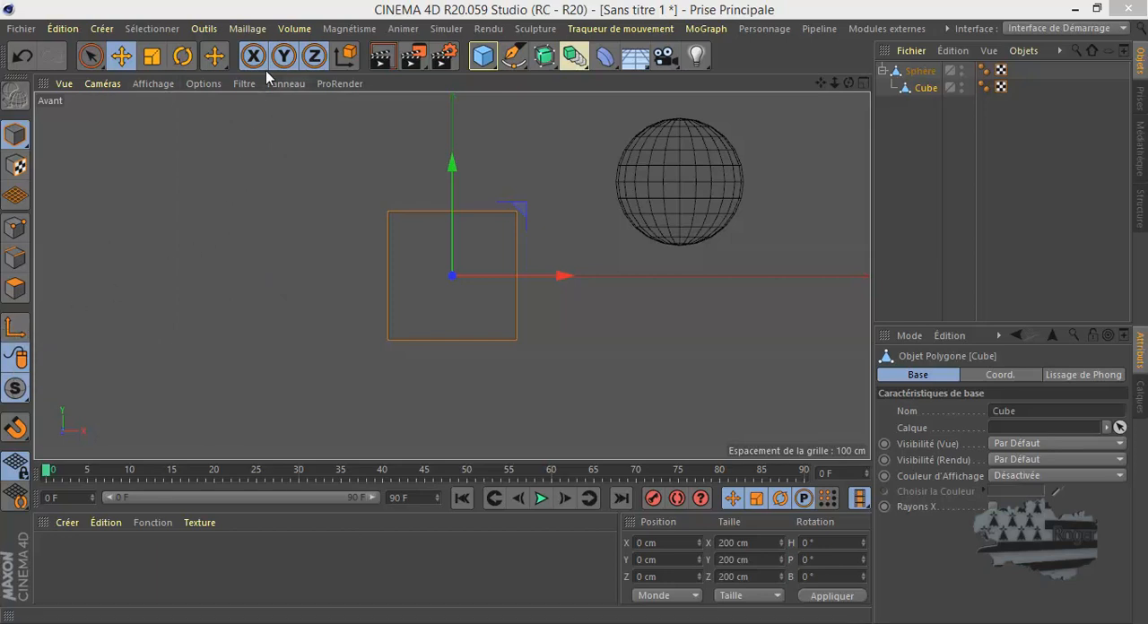
# - Detach the Centre des axes commands of the mesh tools as a floating palette over the viewport
pyautogui.click(248, 28)
pyautogui.moveTo(270, 185)
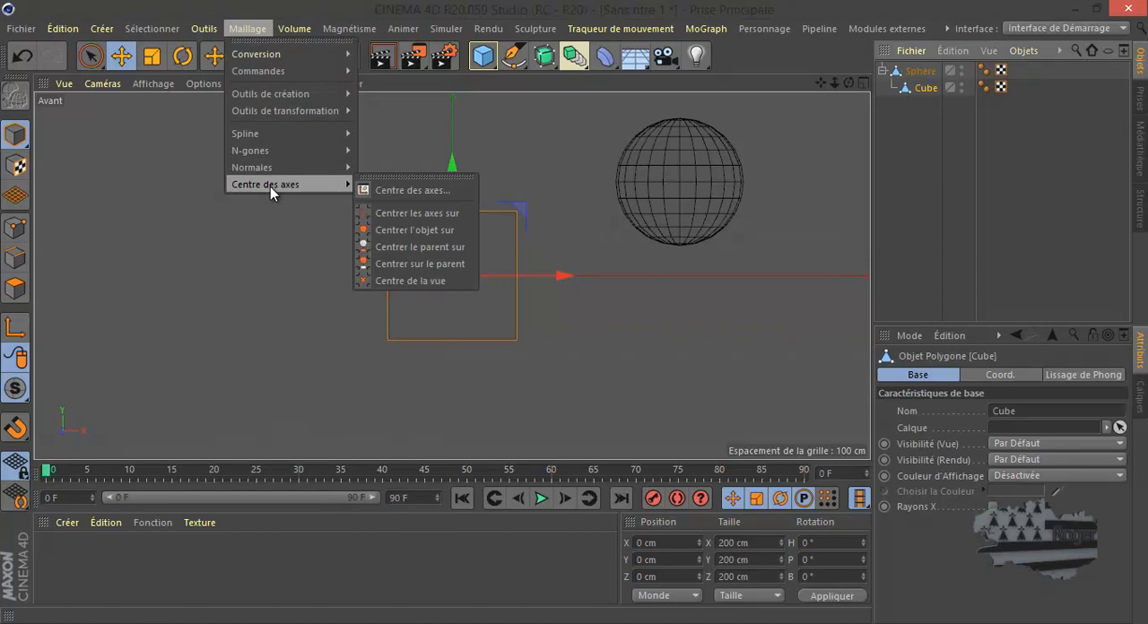
pyautogui.click(416, 177)
pyautogui.moveTo(416, 162); pyautogui.dragTo(802, 270)
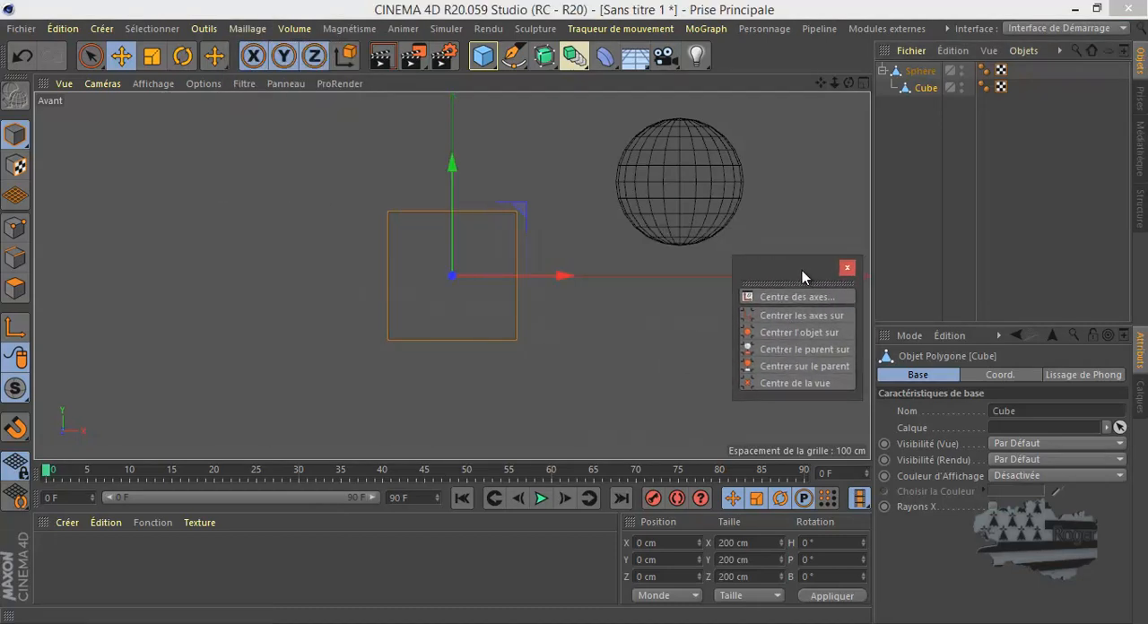
# - Move only the Cube's axis to about X -423 cm, Y 127 cm and apply Centrer les axes sur
pyautogui.click(928, 91)
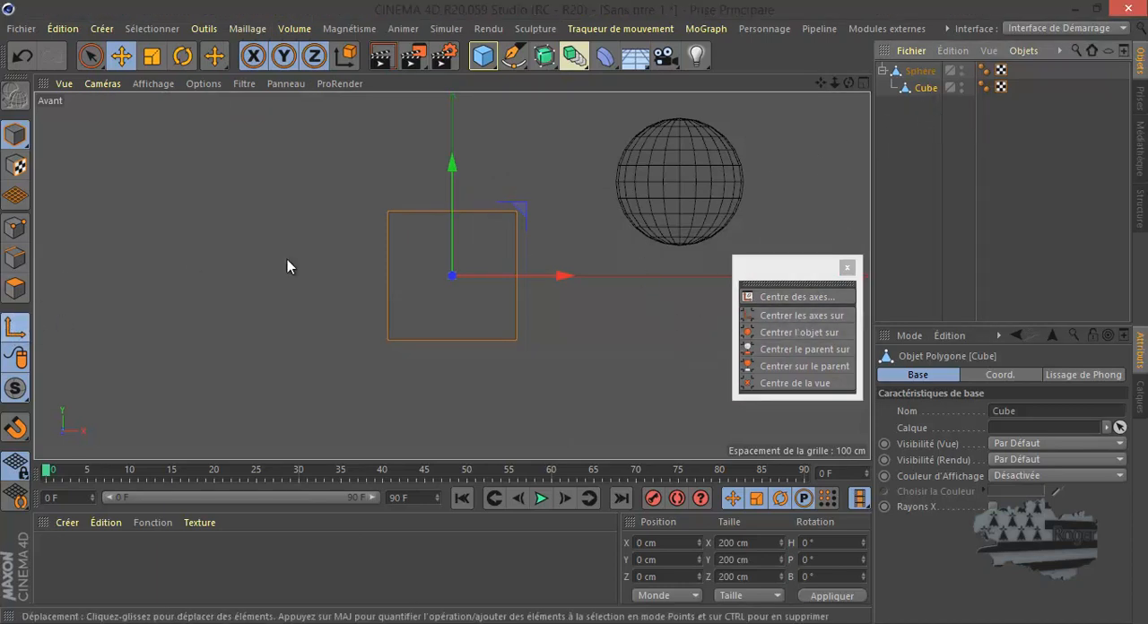
pyautogui.moveTo(520, 208); pyautogui.dragTo(239, 120)
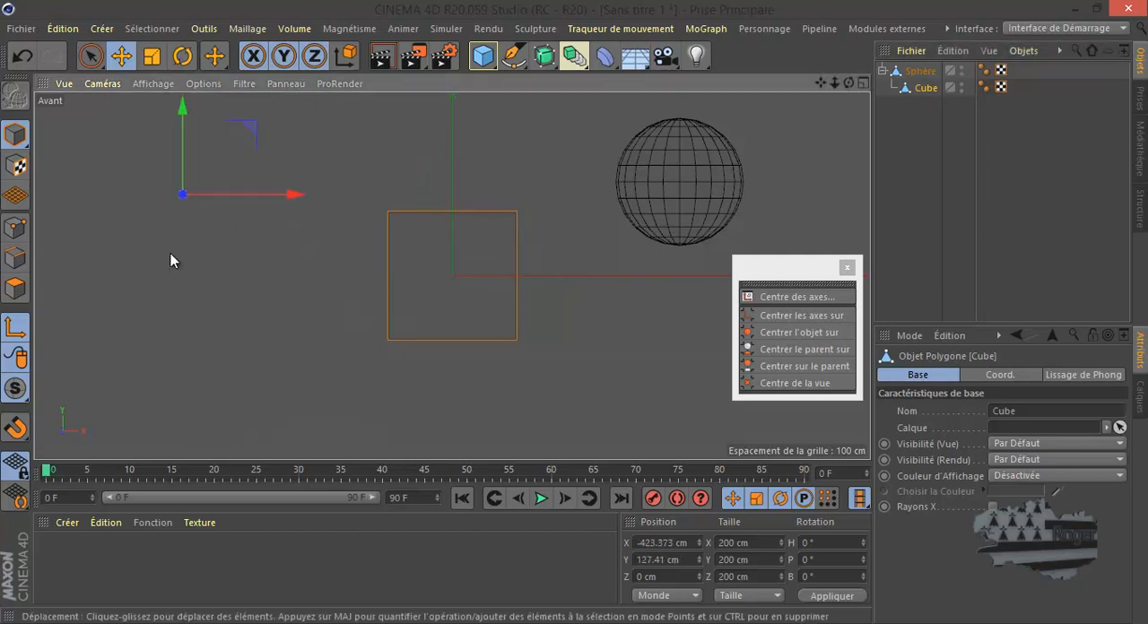
pyautogui.click(16, 327)
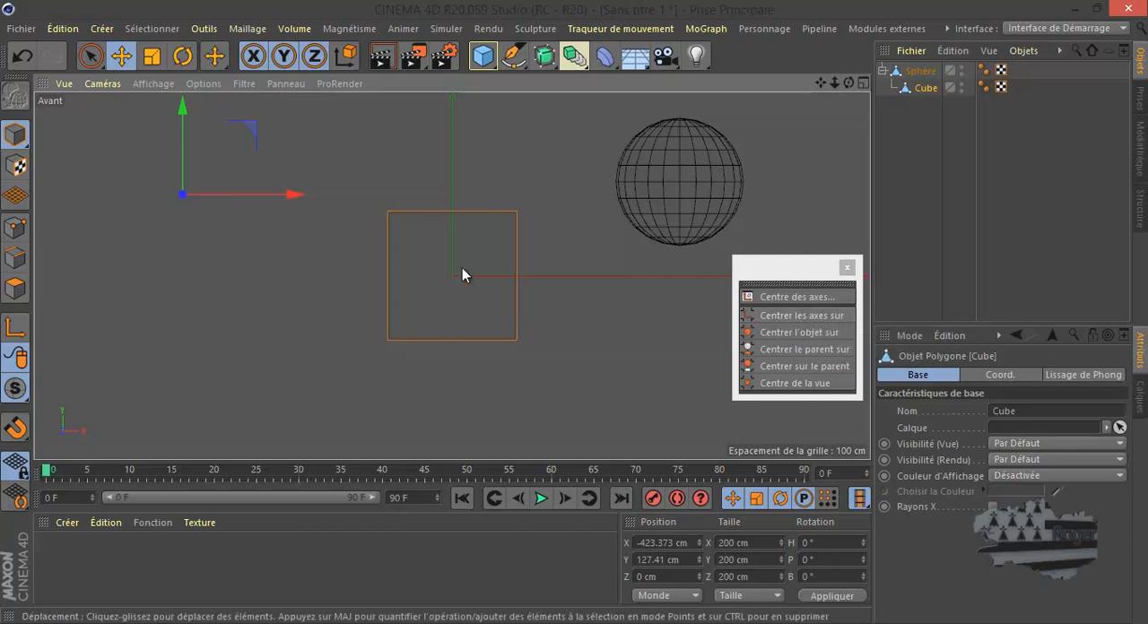
pyautogui.click(804, 315)
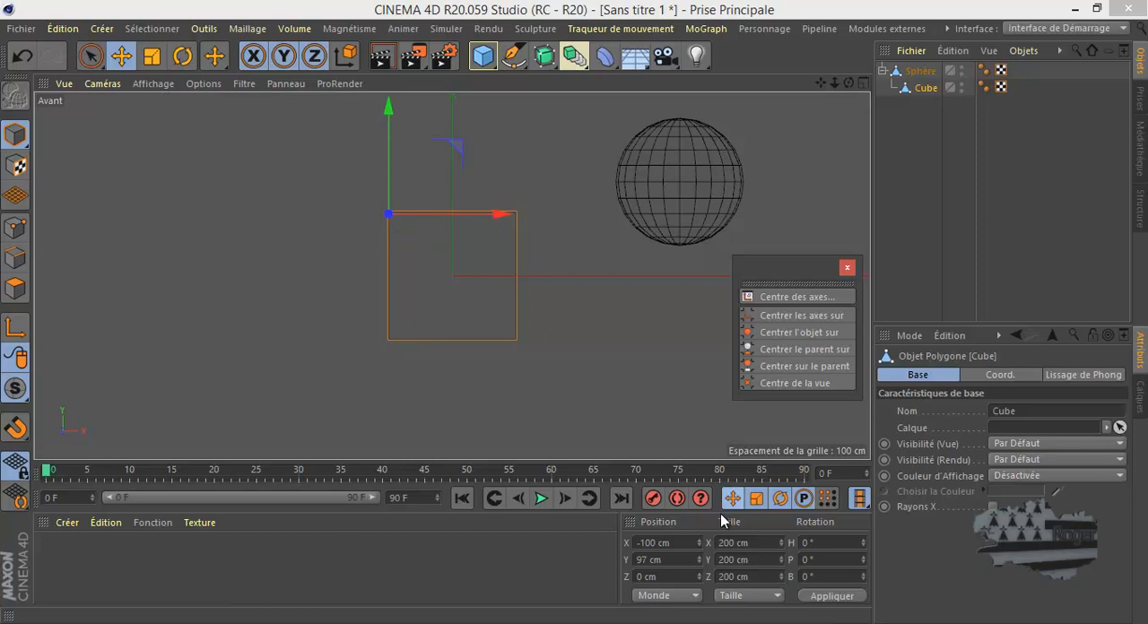
# - With axis modification enabled, set the Cube axis position to X 0 cm and Y 0 cm
pyautogui.click(16, 328)
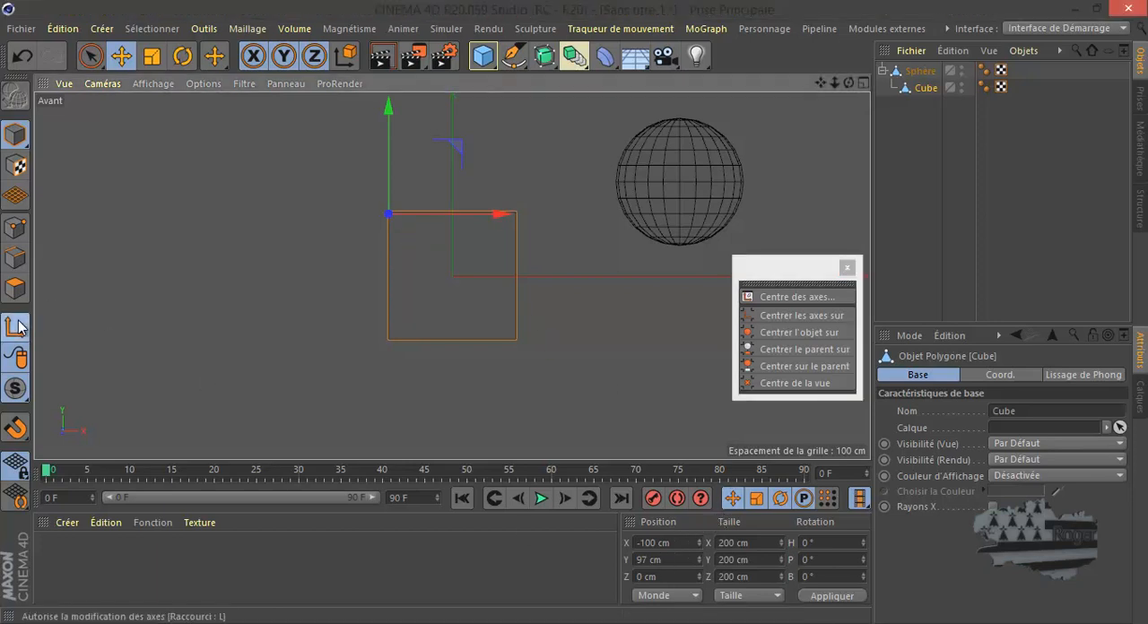
pyautogui.click(655, 561)
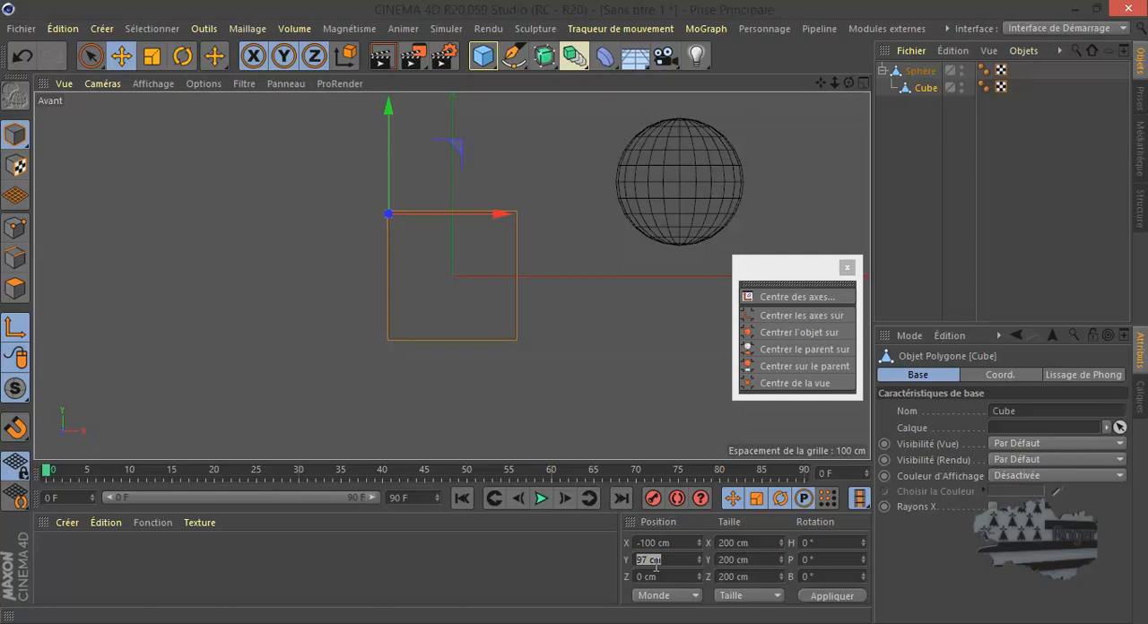
pyautogui.write('0')
pyautogui.click(657, 543)
pyautogui.write('0')
pyautogui.click(822, 599)
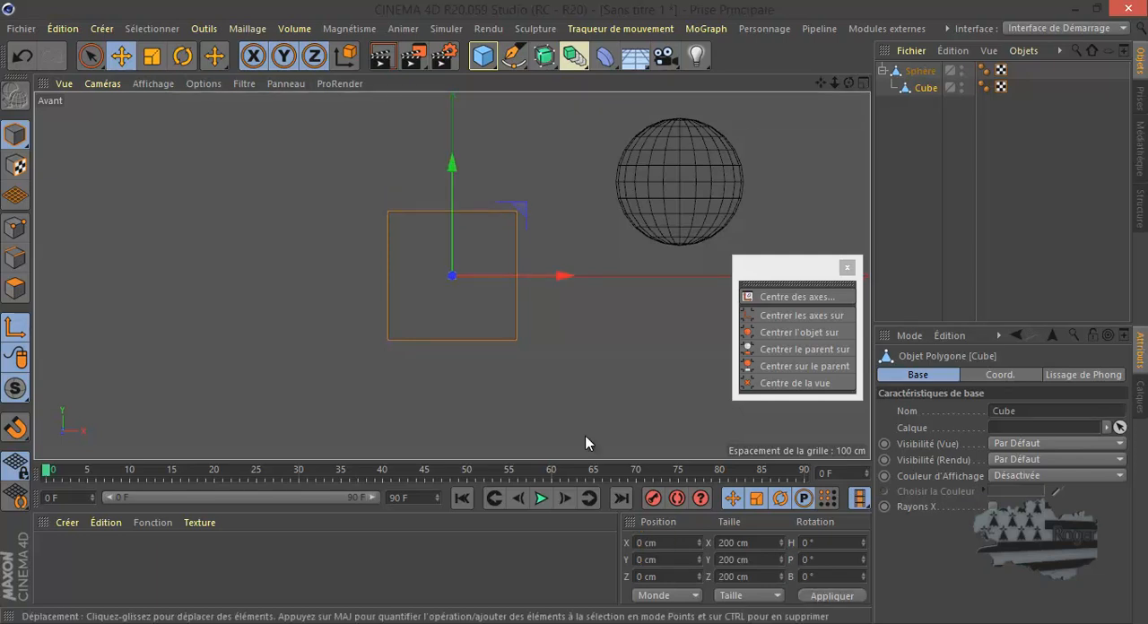
# - Move the Cube's axis to about X -421 cm, Y 80 cm and apply Centrer les axes sur again
pyautogui.click(15, 328)
pyautogui.moveTo(524, 213); pyautogui.dragTo(256, 163)
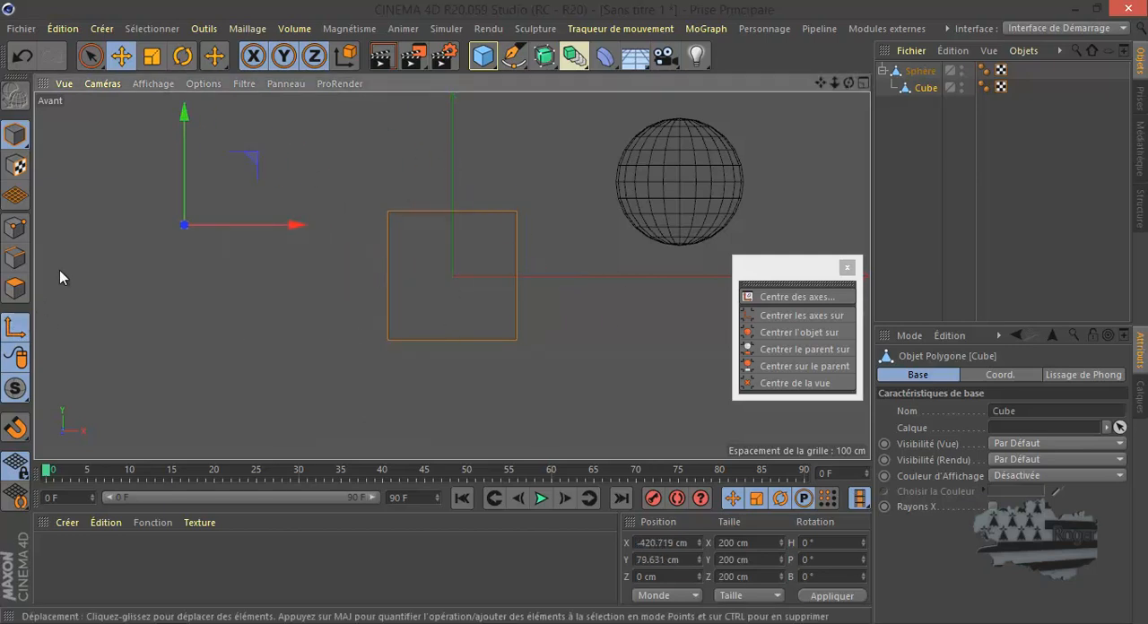
pyautogui.click(793, 318)
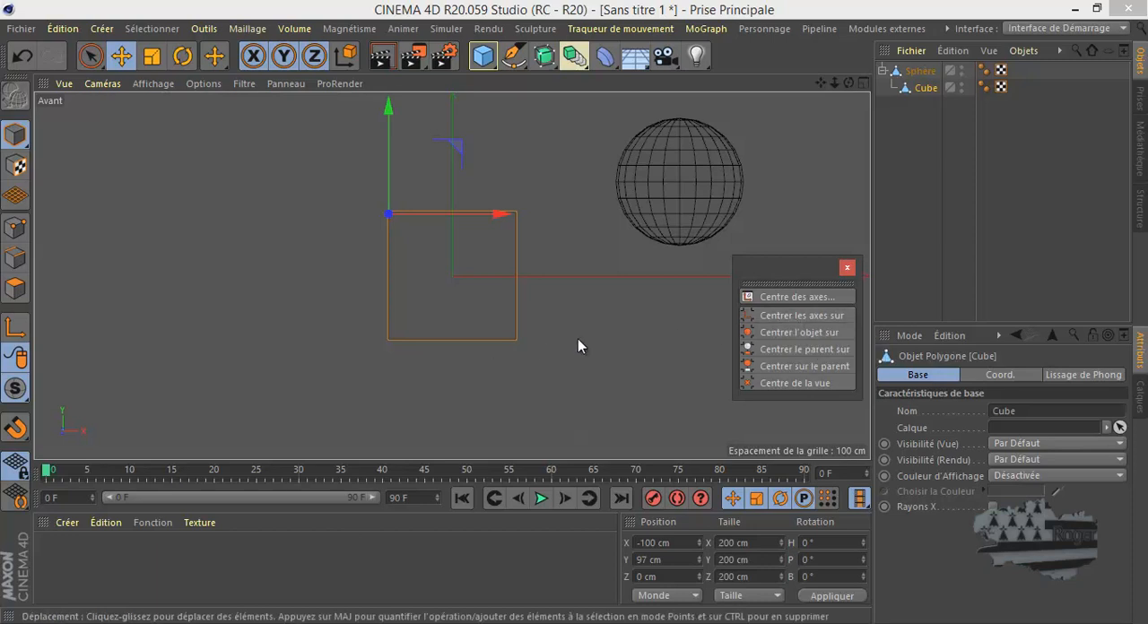
# - Reset the Centre des axes settings to their defaults and close the dialog
pyautogui.click(796, 297)
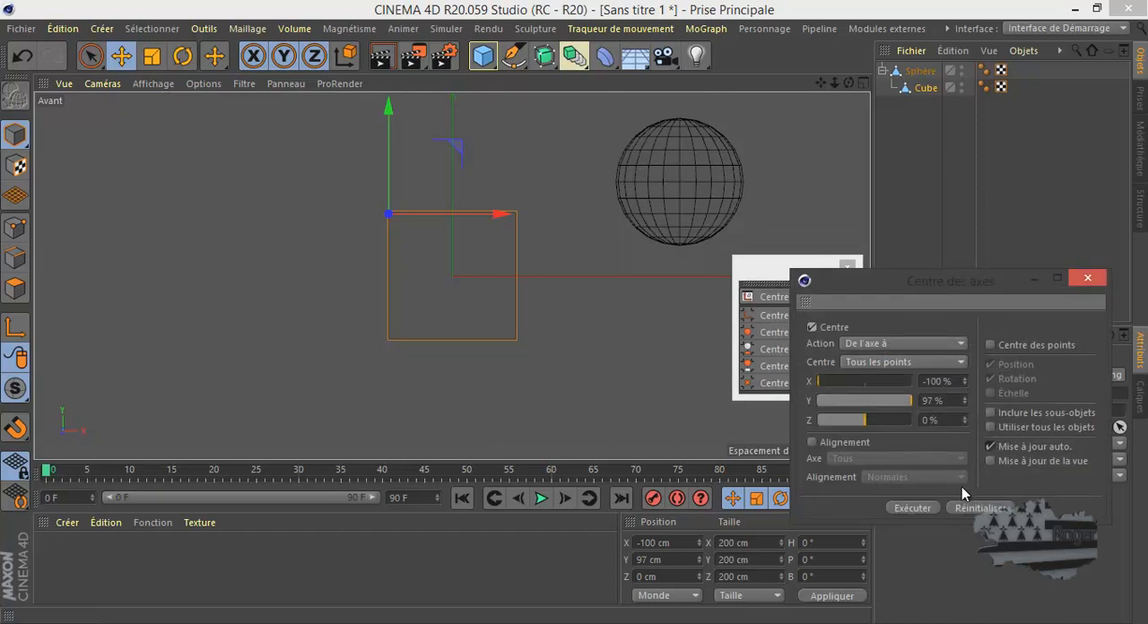
pyautogui.click(980, 509)
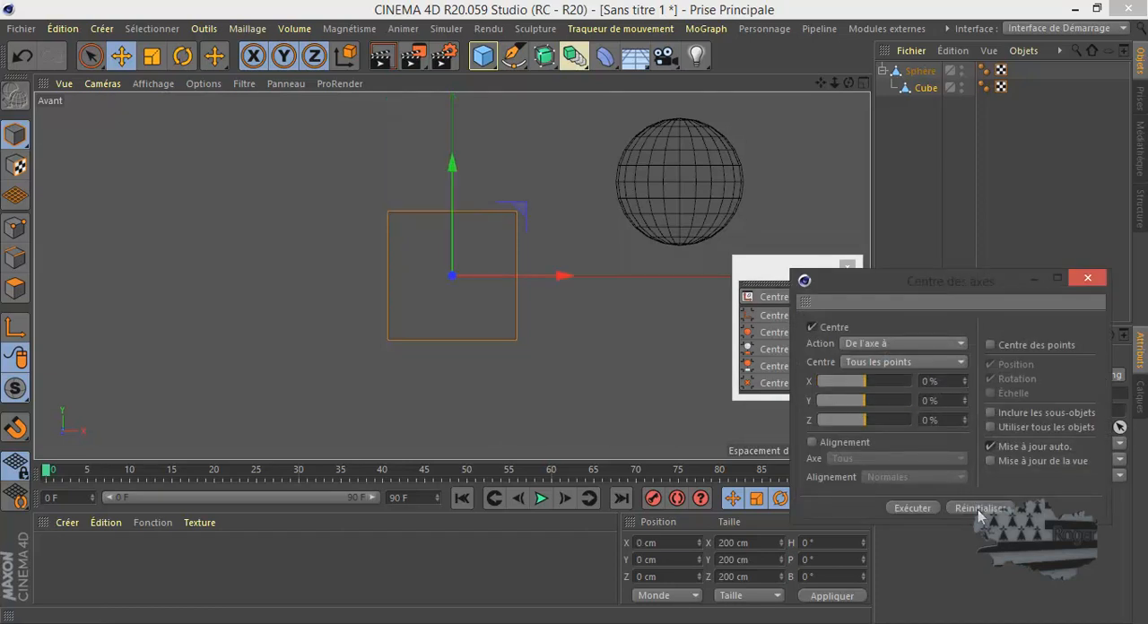
pyautogui.click(1094, 281)
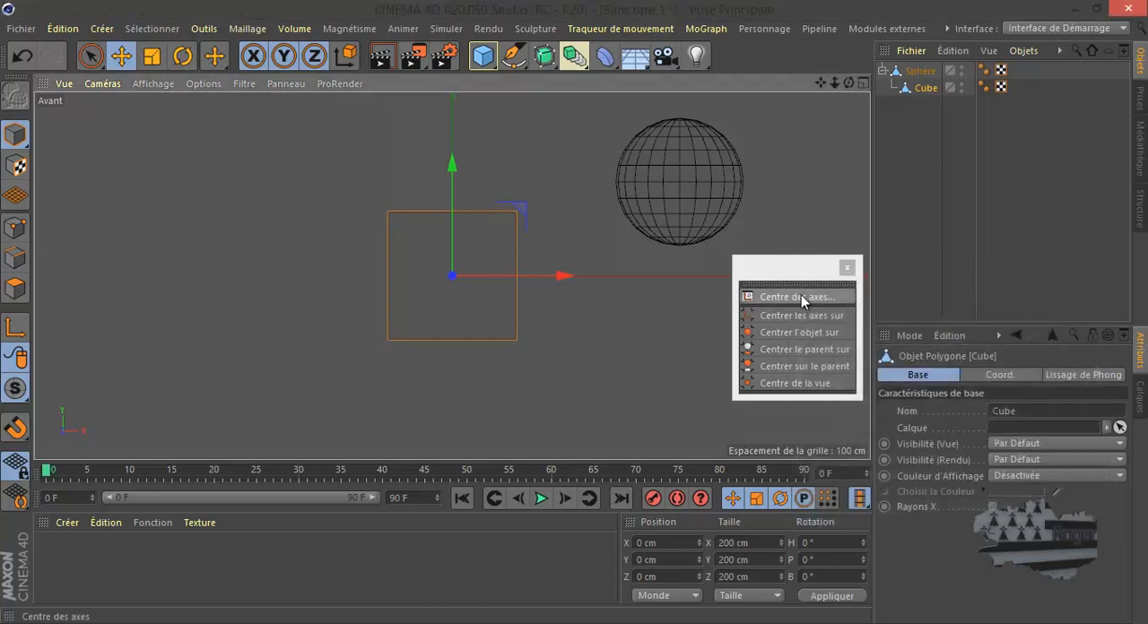
# - Move the Cube's axis to about X -463 cm, Y 135 cm, then recentre it with Centrer les axes sur
pyautogui.click(14, 328)
pyautogui.moveTo(520, 210); pyautogui.dragTo(226, 123)
pyautogui.click(14, 328)
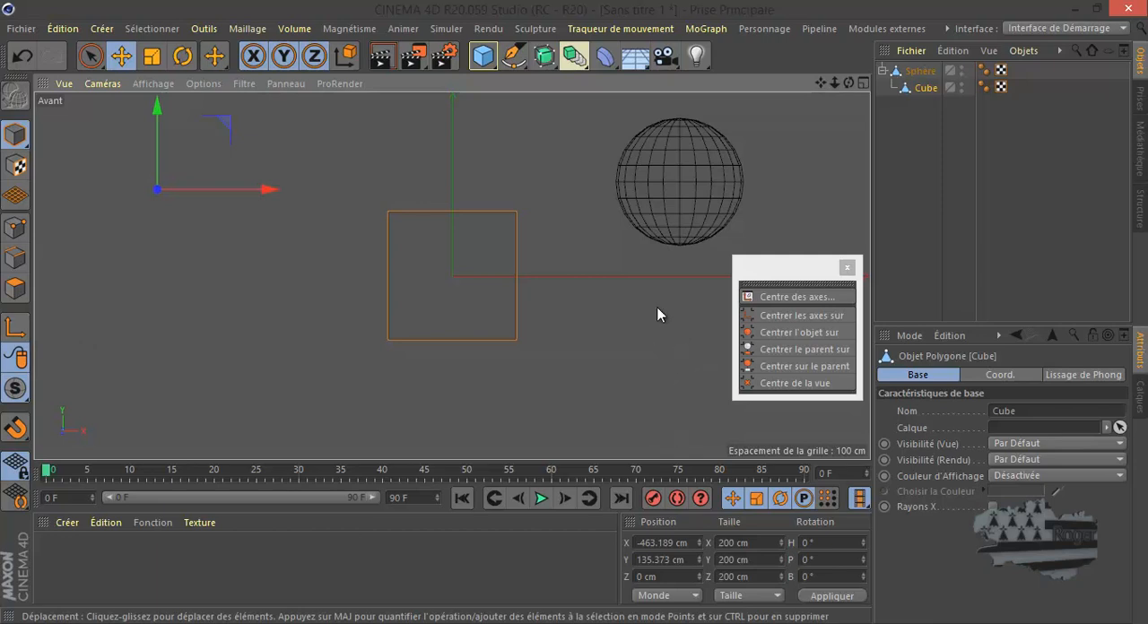
pyautogui.click(799, 317)
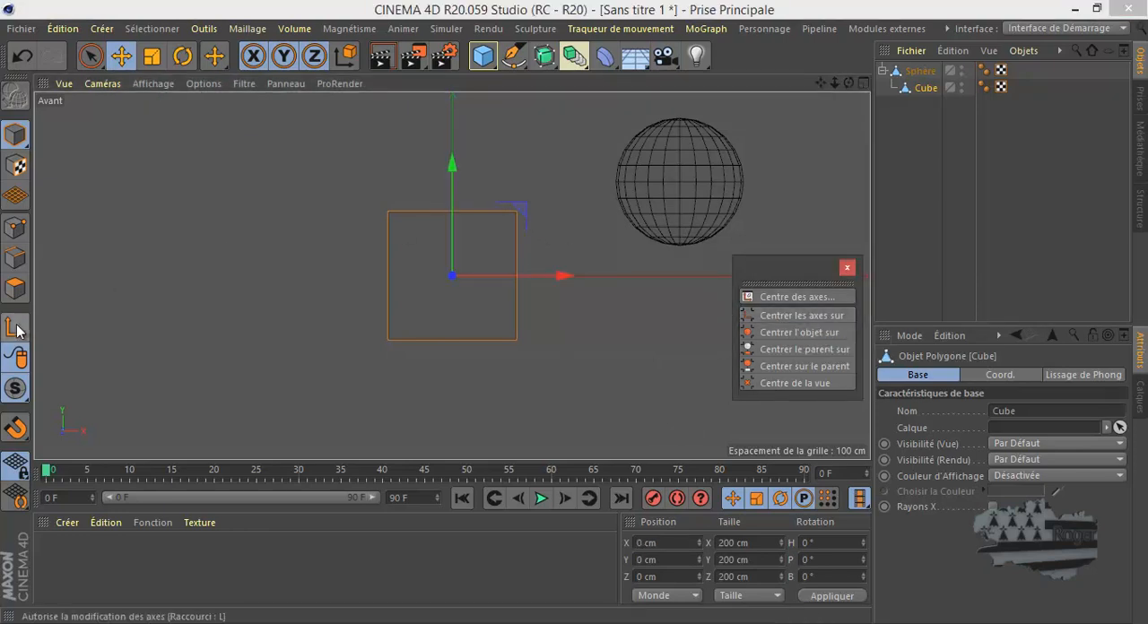
# - Undo the axis centring and move the Cube onto its offset axis with Centrer l'objet sur
pyautogui.click(23, 56)
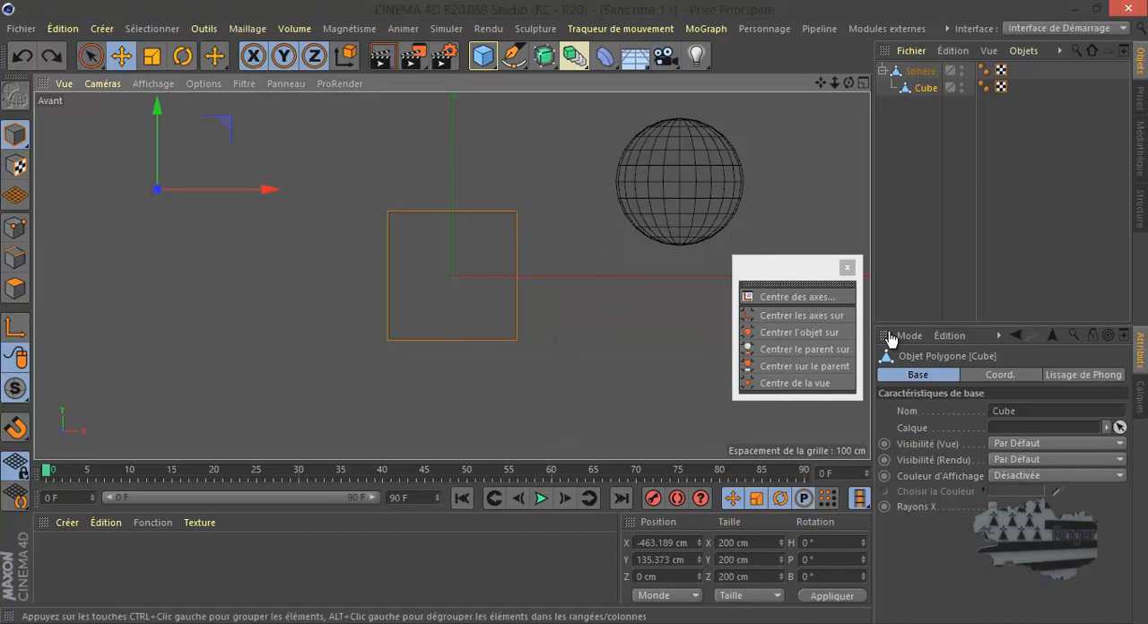
pyautogui.click(794, 334)
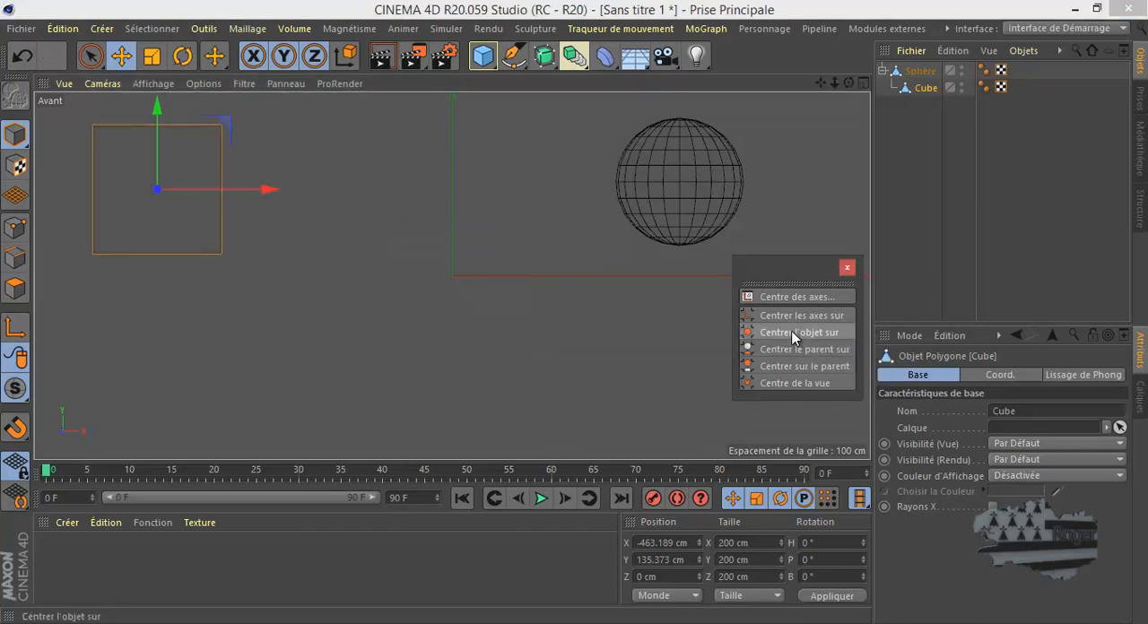
# - Undo the object centring and centre the axis on the Cube with Centrer les axes sur instead
pyautogui.click(22, 56)
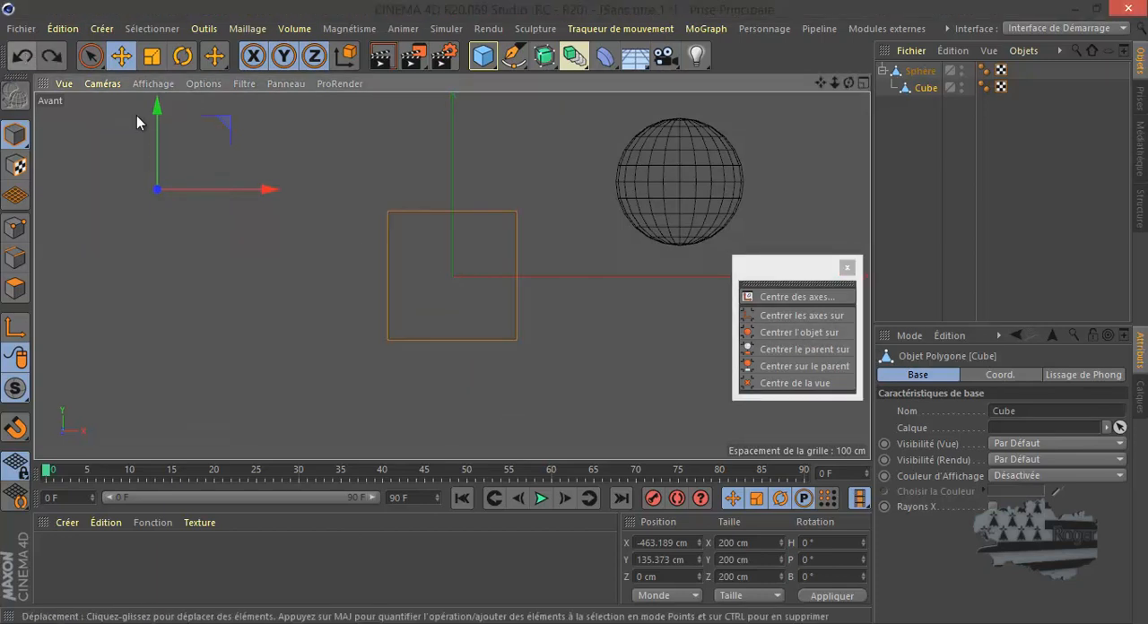
pyautogui.click(793, 315)
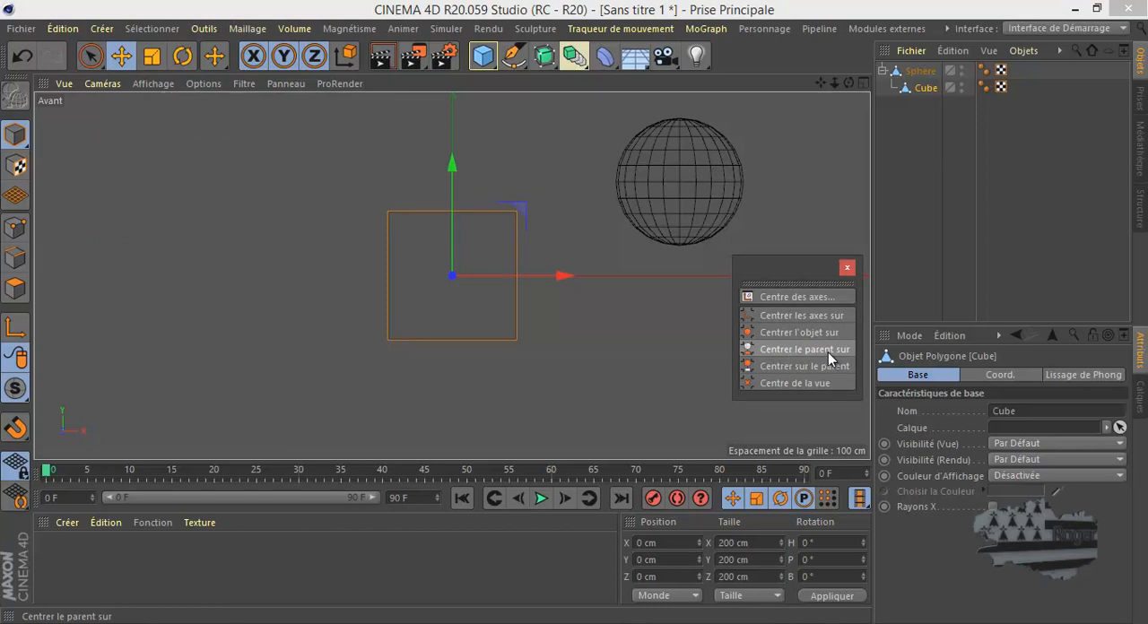
# - Try centring the parent Sphère on its child Cube with Centrer le parent sur, and undo it
pyautogui.click(920, 71)
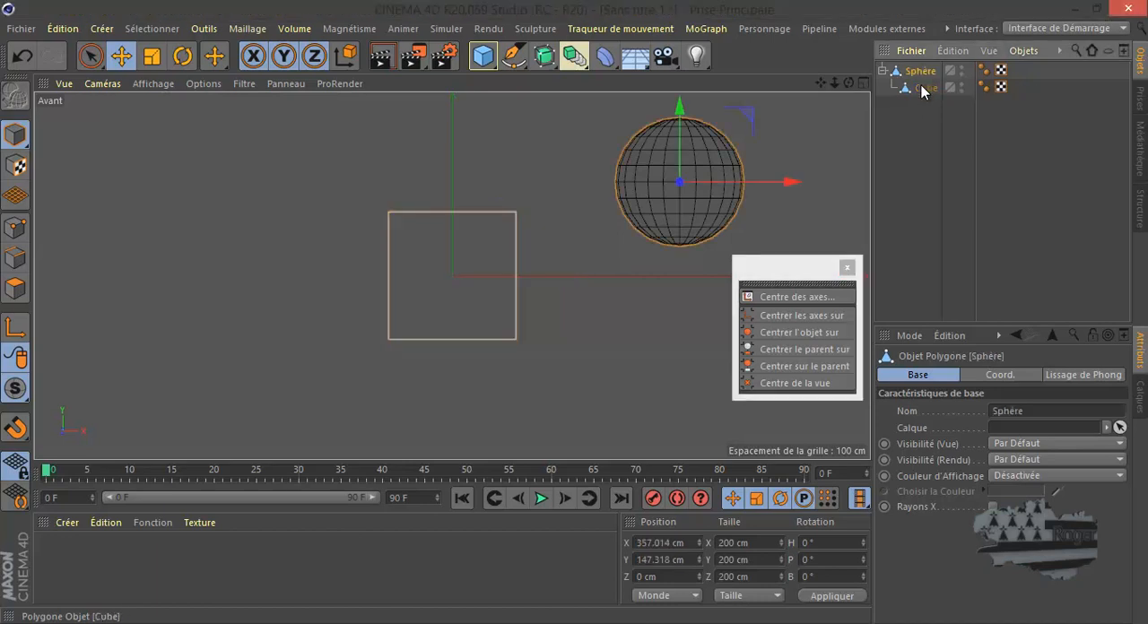
pyautogui.click(925, 88)
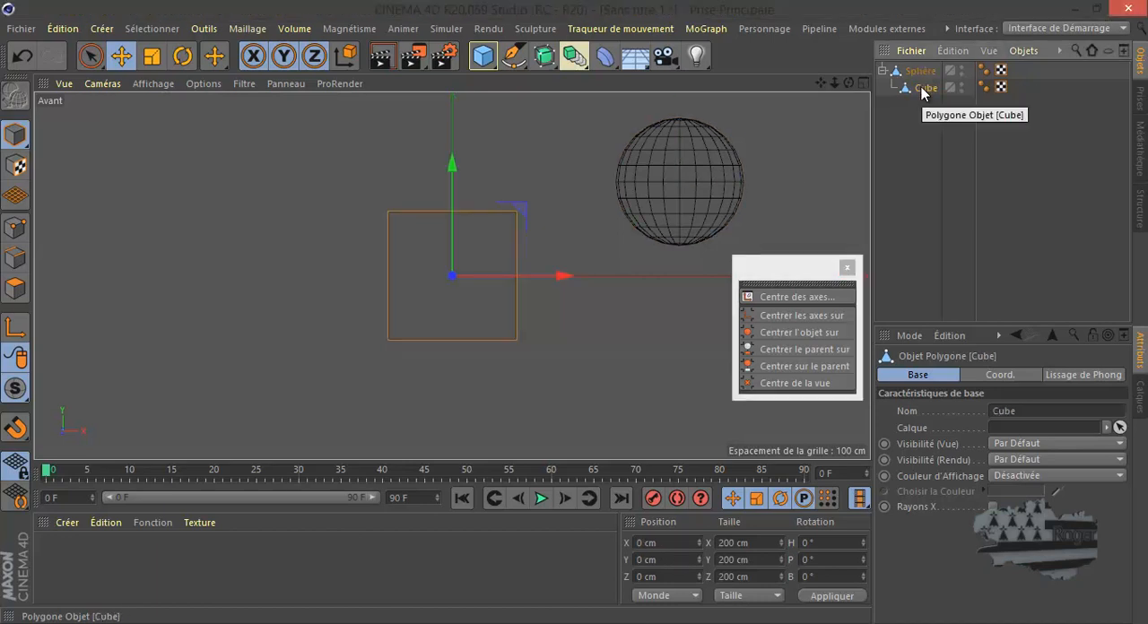
pyautogui.click(790, 349)
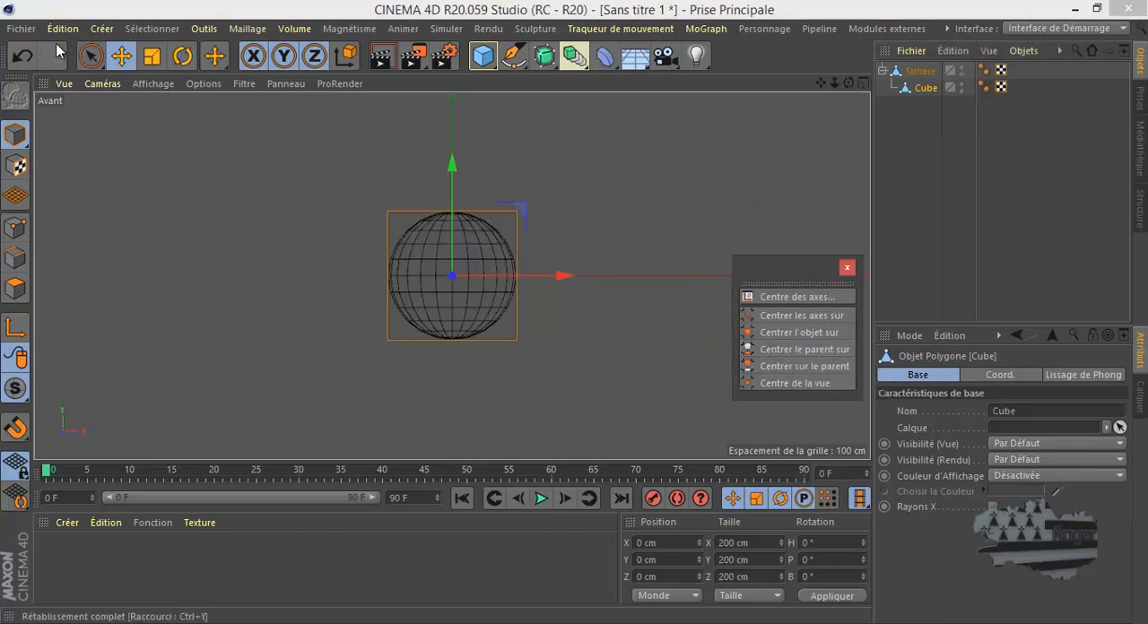
pyautogui.click(22, 55)
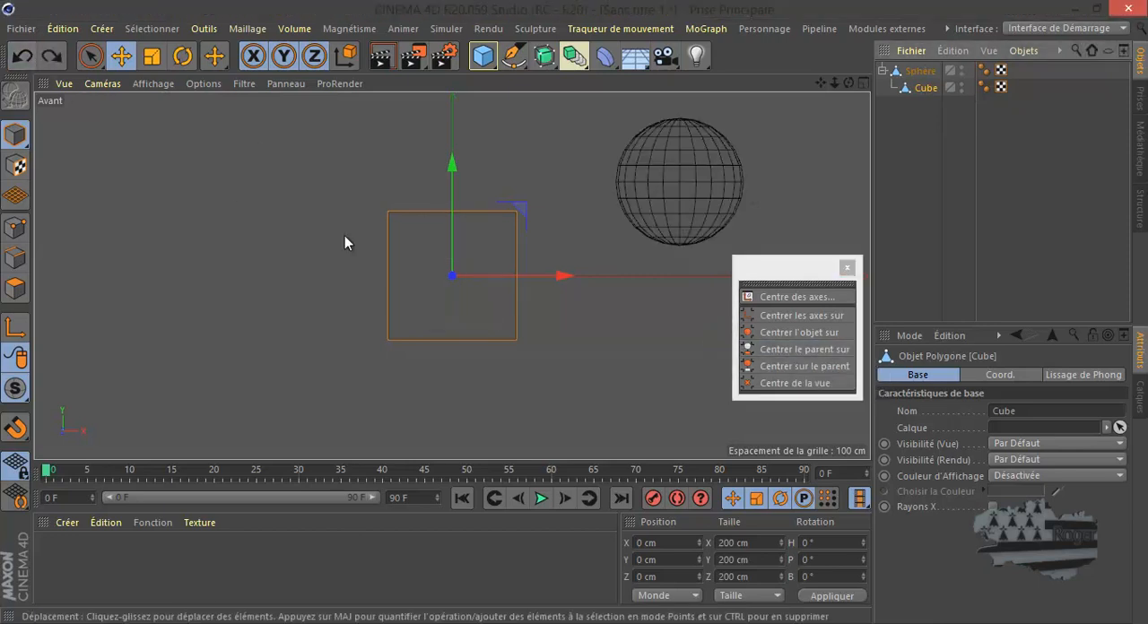
# - Try moving the Cube onto its parent Sphère with Centrer sur le parent, and undo it
pyautogui.click(795, 367)
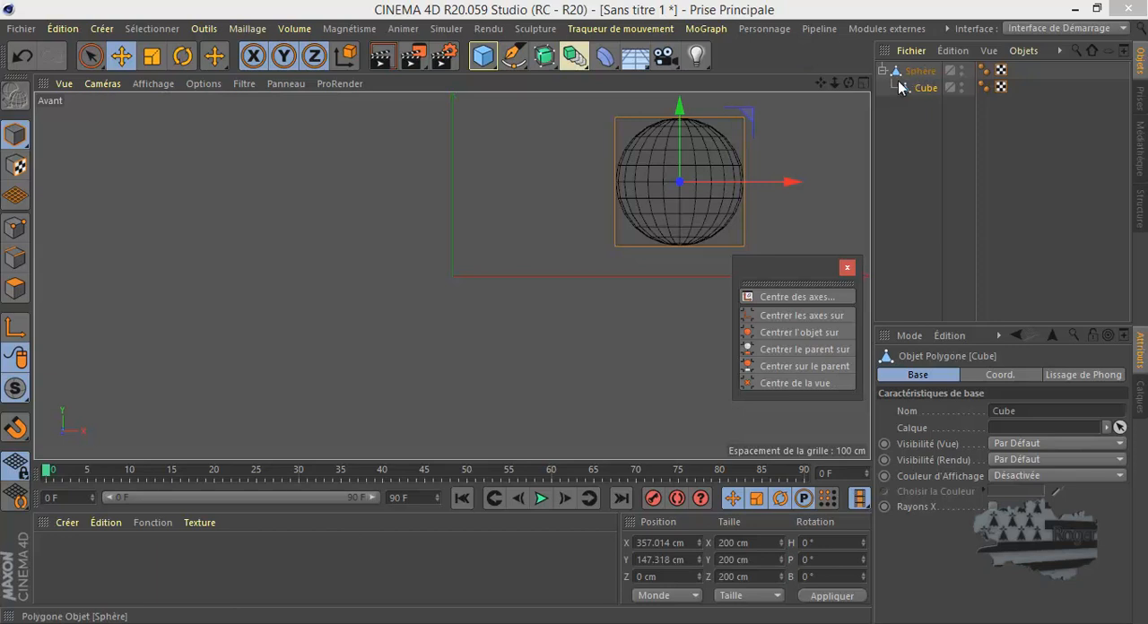
pyautogui.click(21, 56)
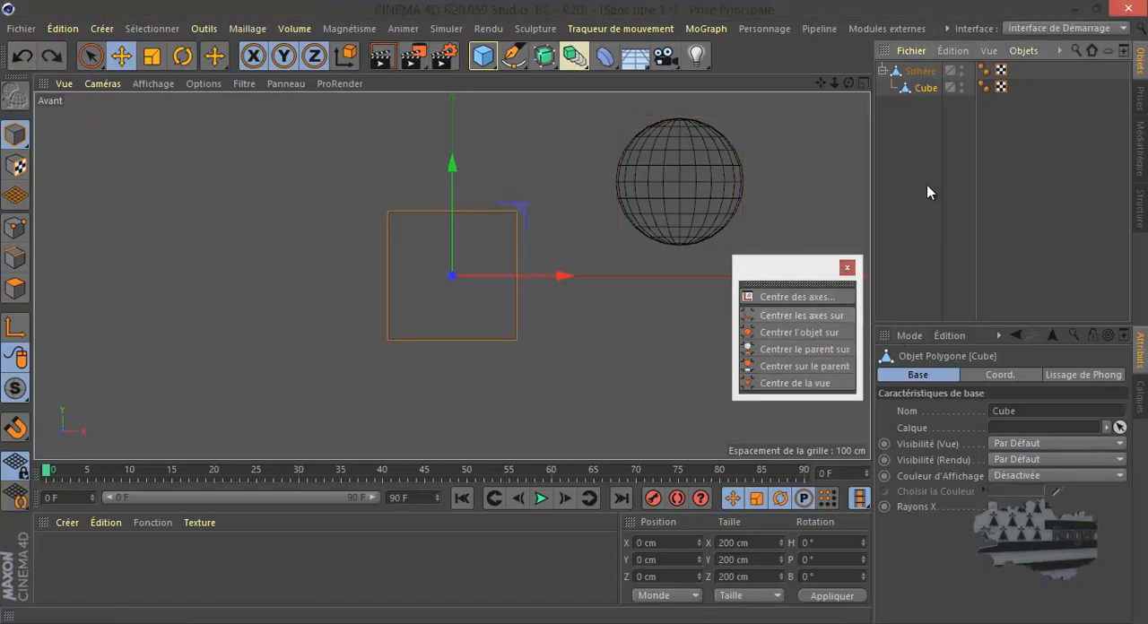
# - Show the Cube's coordinates relative to its parent by switching from Monde to Objet (Rel)
pyautogui.click(925, 89)
pyautogui.click(666, 596)
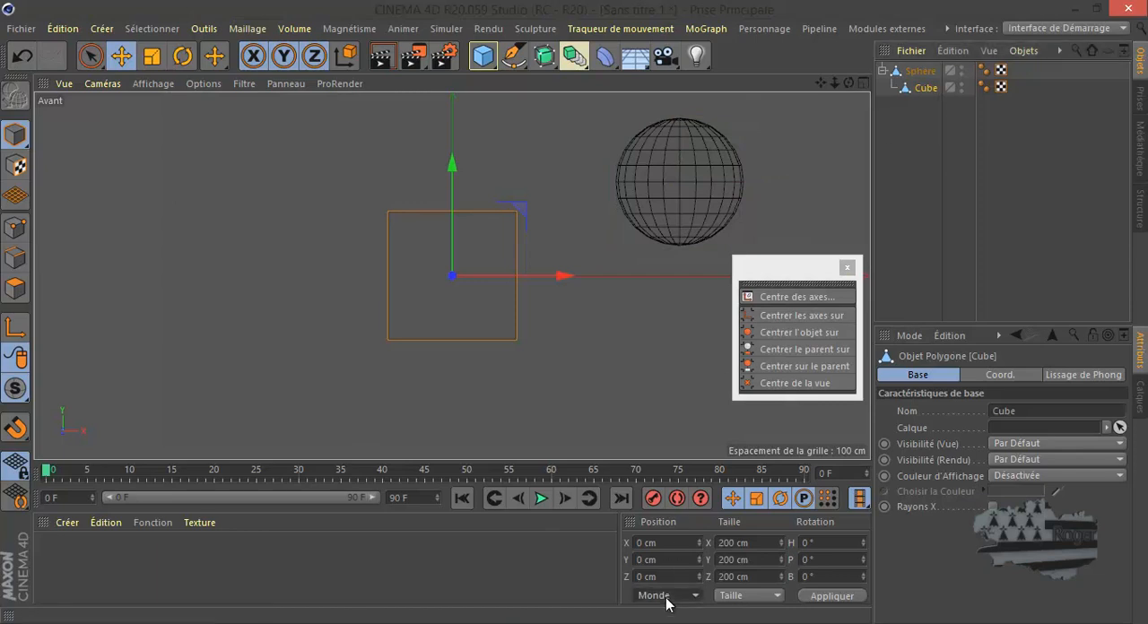
pyautogui.click(660, 546)
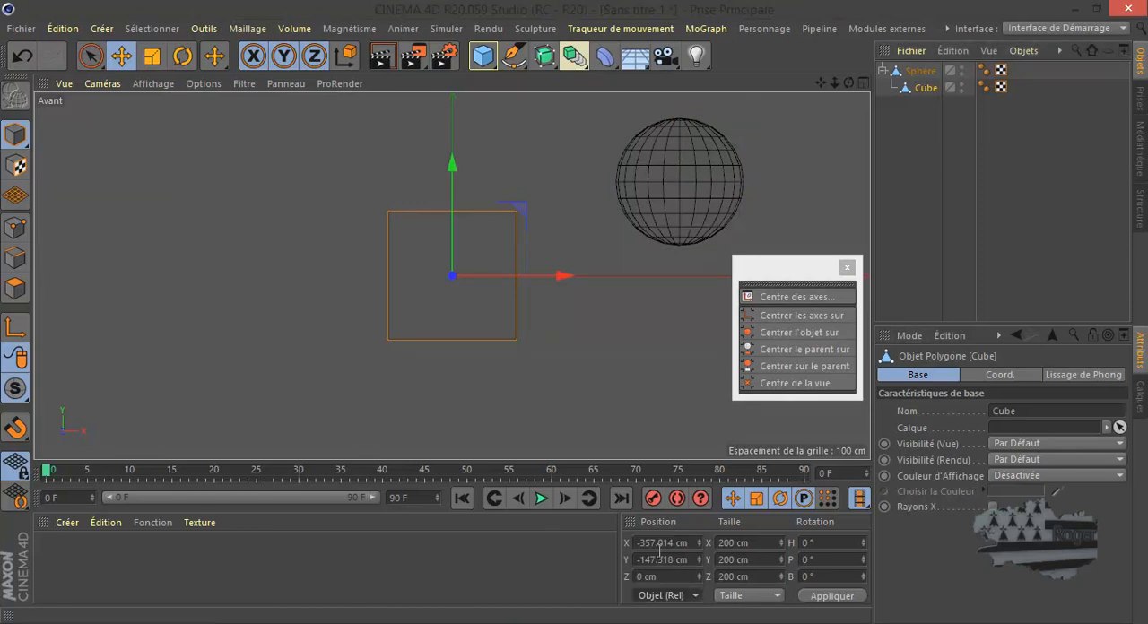
# - Try setting the Cube's relative position to X 0 and Y 0 cm, and undo the move
pyautogui.click(661, 543)
pyautogui.write('0')
pyautogui.press('Tab')
pyautogui.write('0')
pyautogui.click(826, 598)
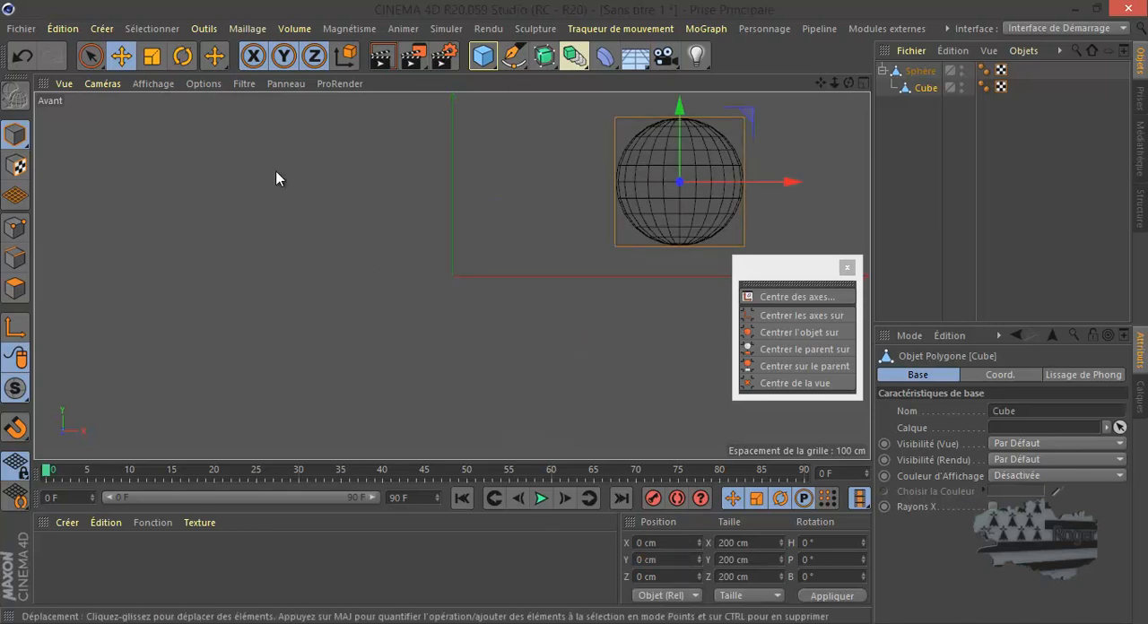
pyautogui.click(22, 56)
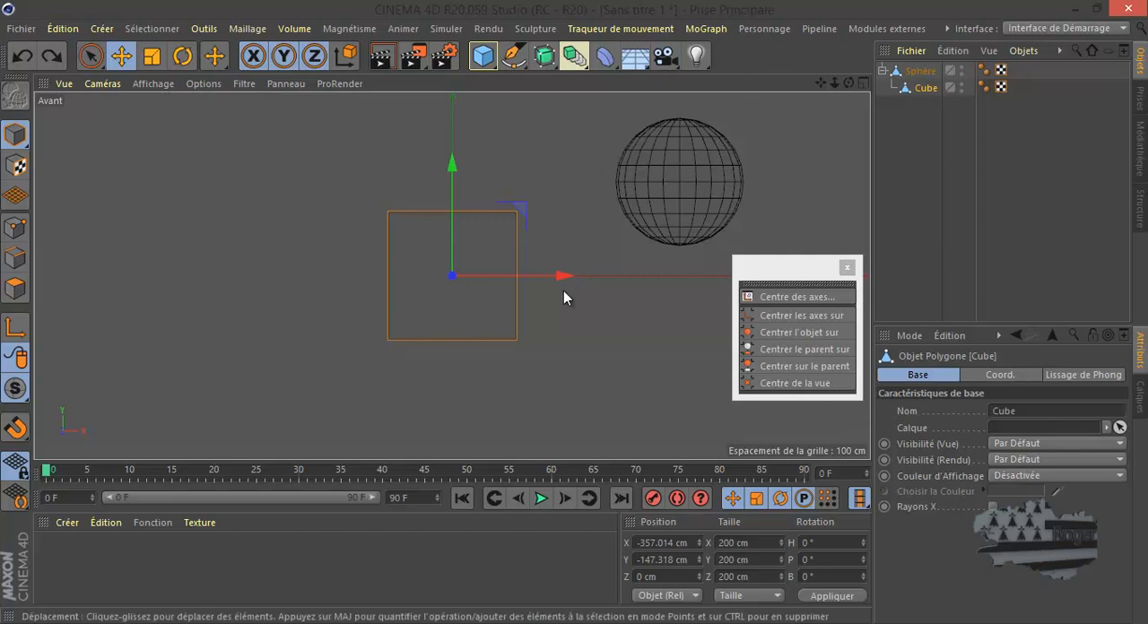
# - Tilt the front view and reset it to the default framing
pyautogui.moveTo(844, 82); pyautogui.dragTo(816, 81)
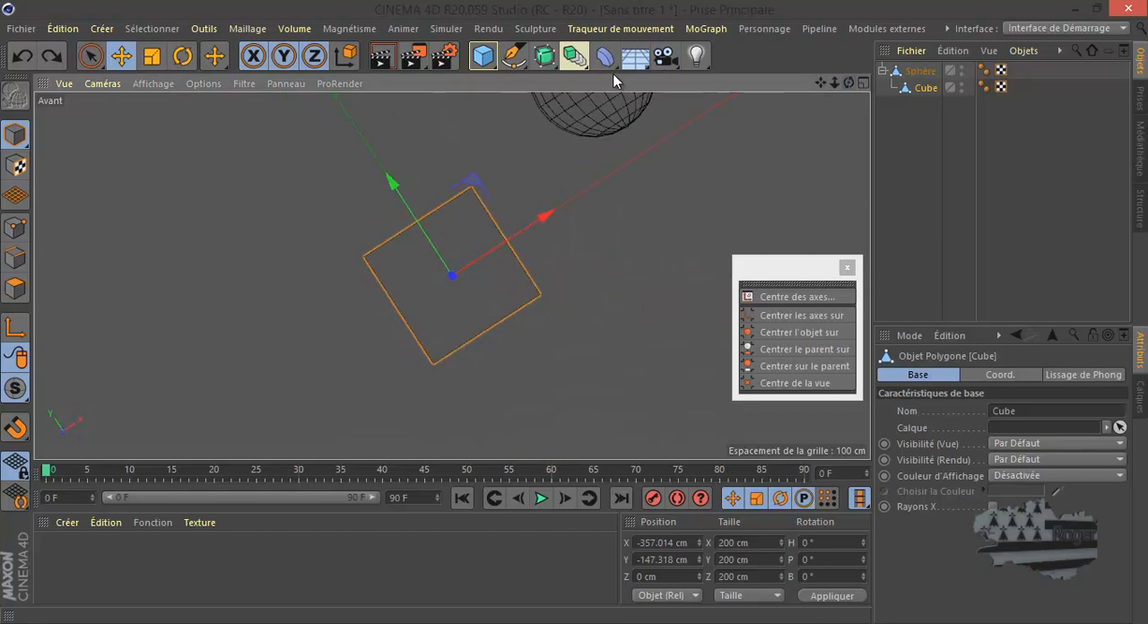
pyautogui.click(64, 83)
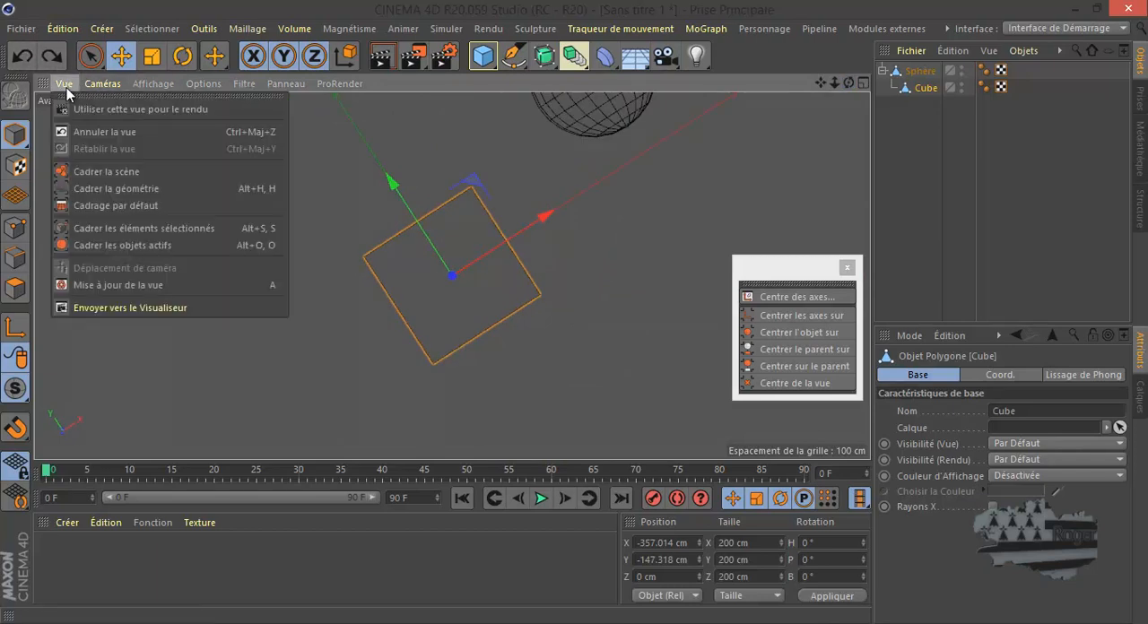
pyautogui.click(92, 206)
# - Pan the front view off the Cube, try Centre de la vue on the Cube, and undo it
pyautogui.moveTo(819, 81); pyautogui.dragTo(751, 90)
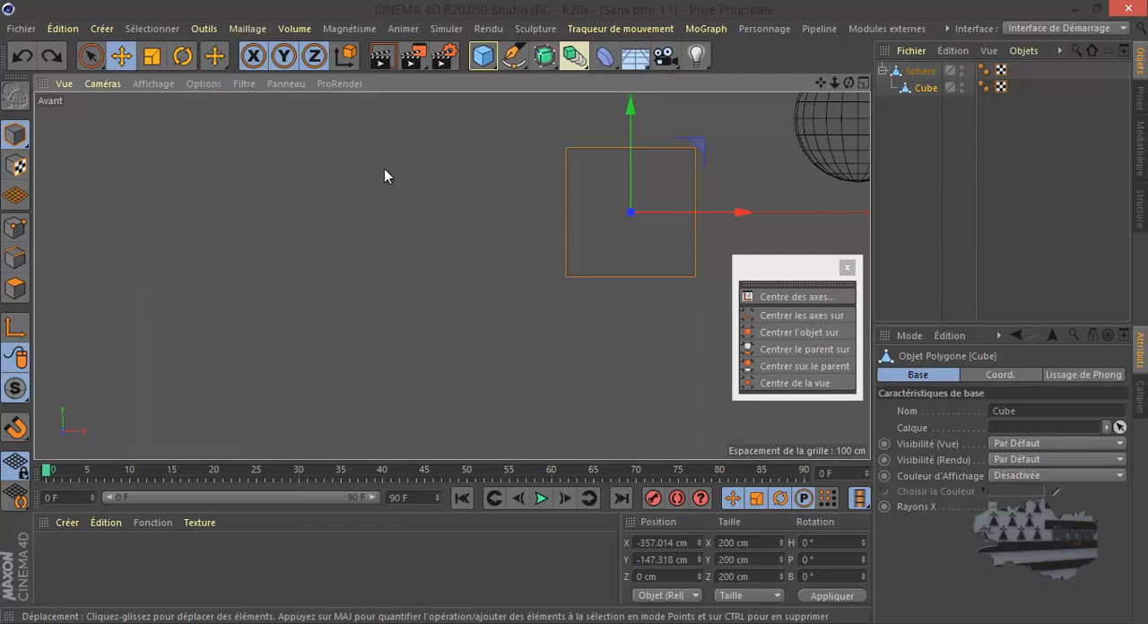
pyautogui.click(780, 384)
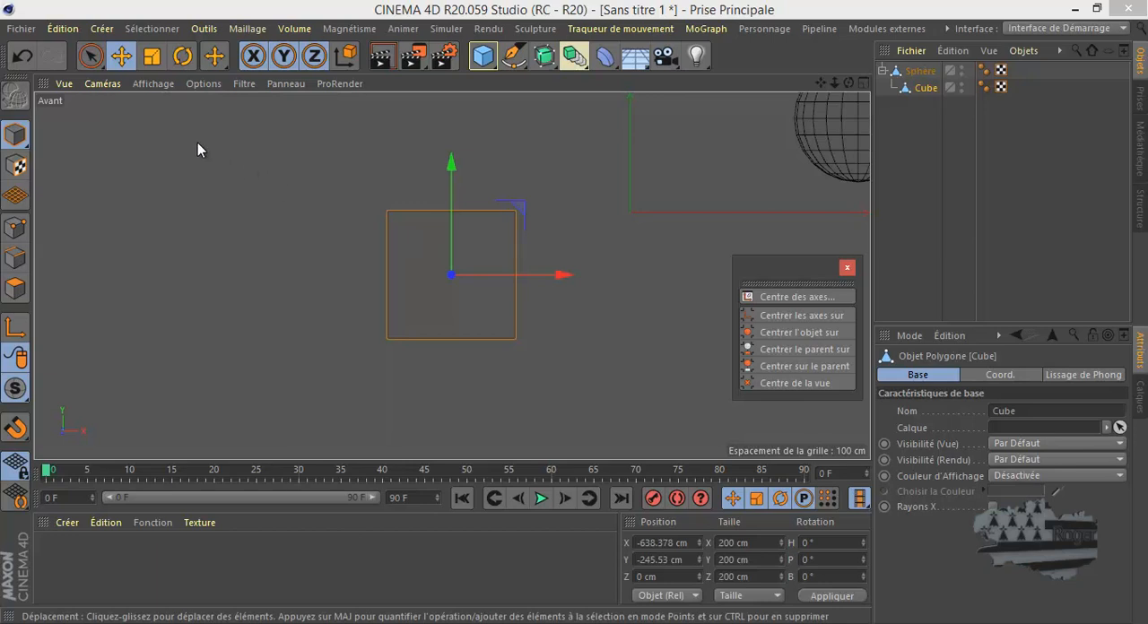
pyautogui.click(21, 58)
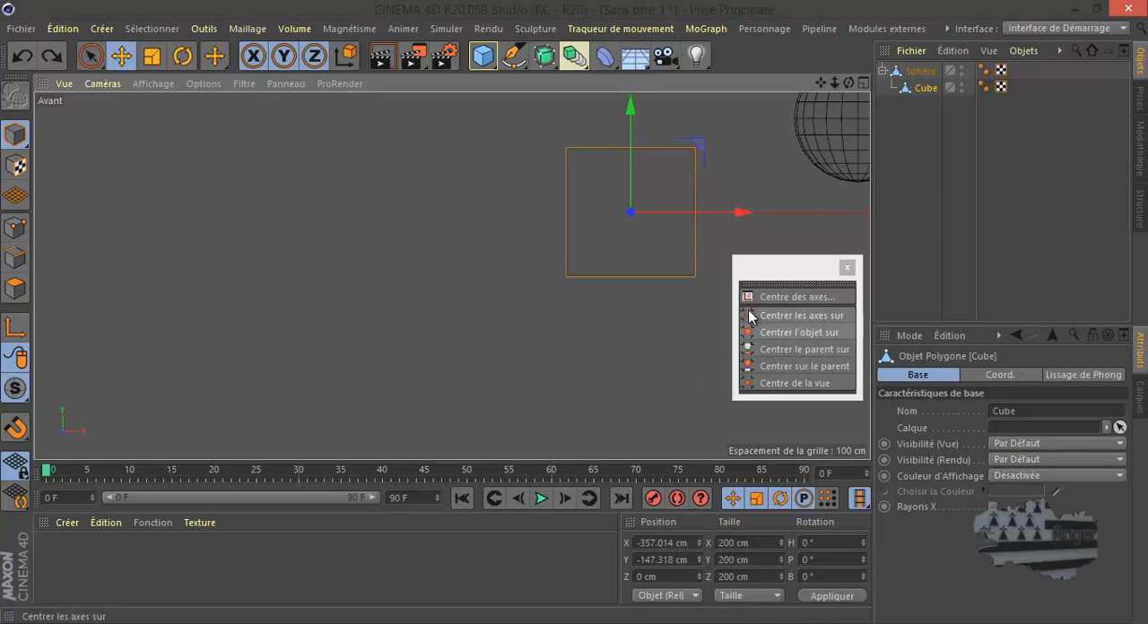
# - Open the Centre des axes settings with Mise à jour auto. enabled and reset the front view to the default framing
pyautogui.click(778, 305)
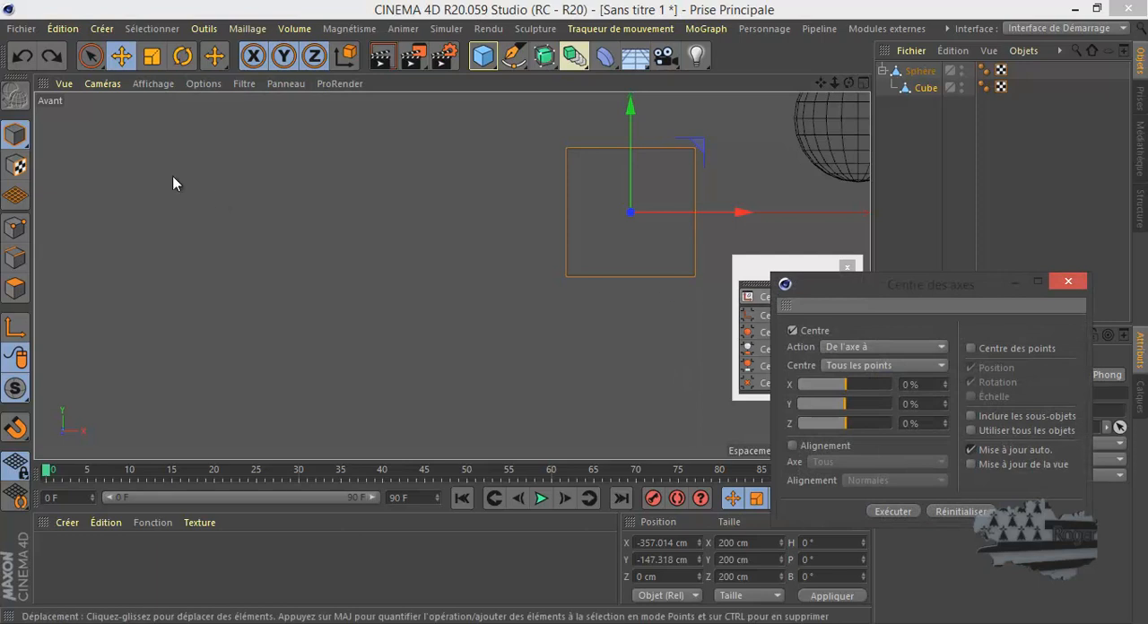
pyautogui.click(64, 83)
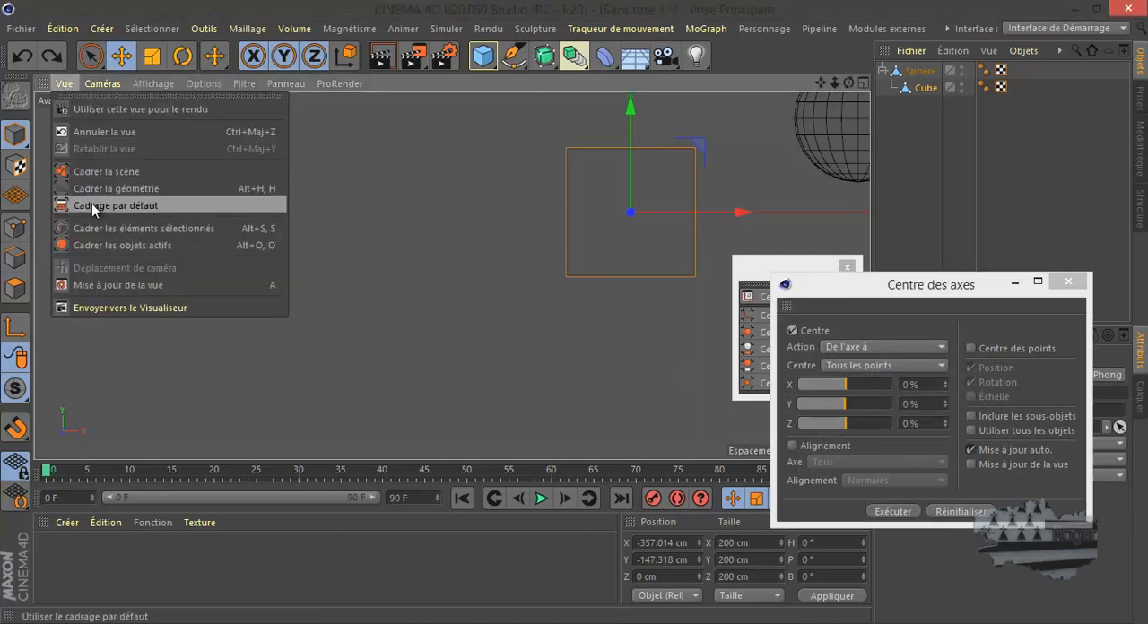
pyautogui.click(92, 204)
pyautogui.moveTo(906, 287); pyautogui.dragTo(794, 168)
pyautogui.click(857, 328)
pyautogui.click(858, 327)
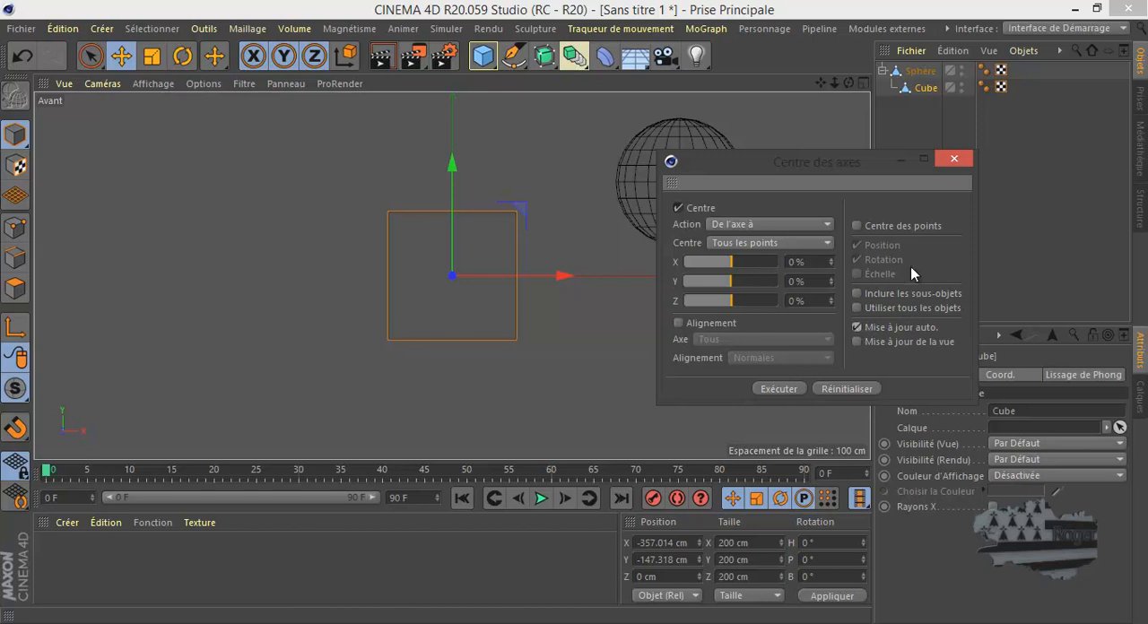
# - Keep the action on De l'axe à and offset the Cube's axis to X 73 % and Y 41 %
pyautogui.click(748, 232)
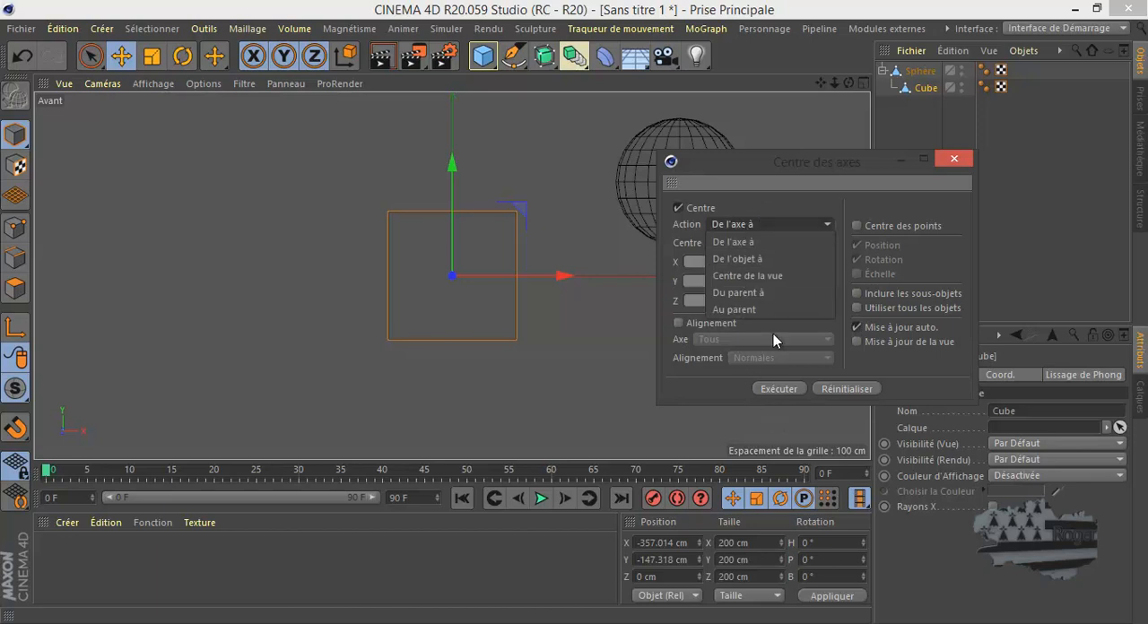
pyautogui.click(818, 165)
pyautogui.moveTo(804, 158); pyautogui.dragTo(891, 347)
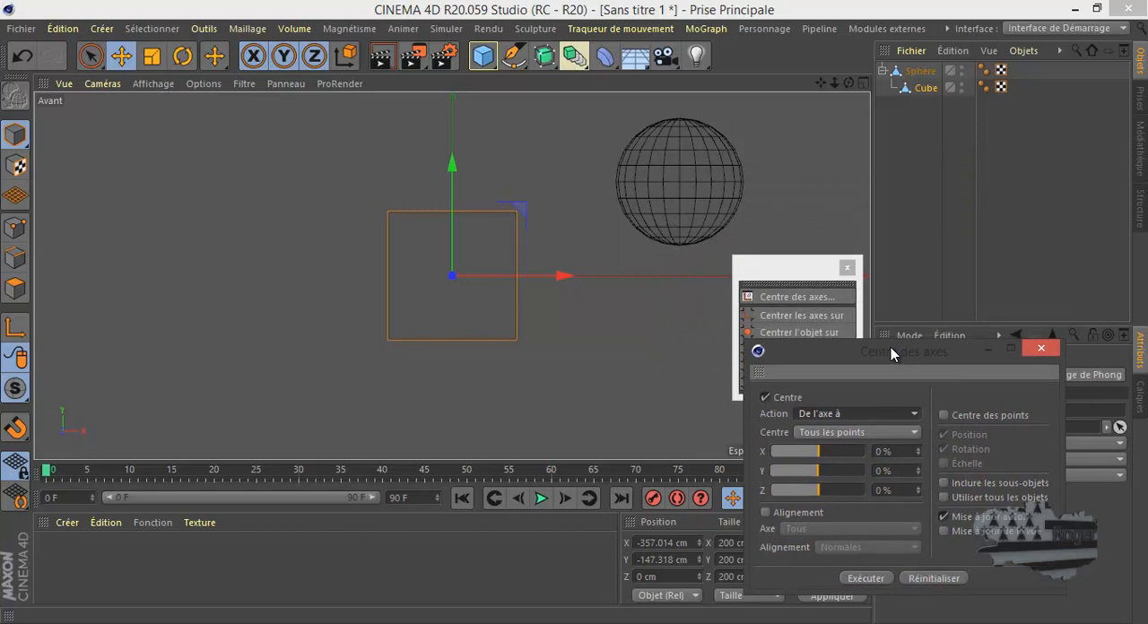
pyautogui.click(821, 413)
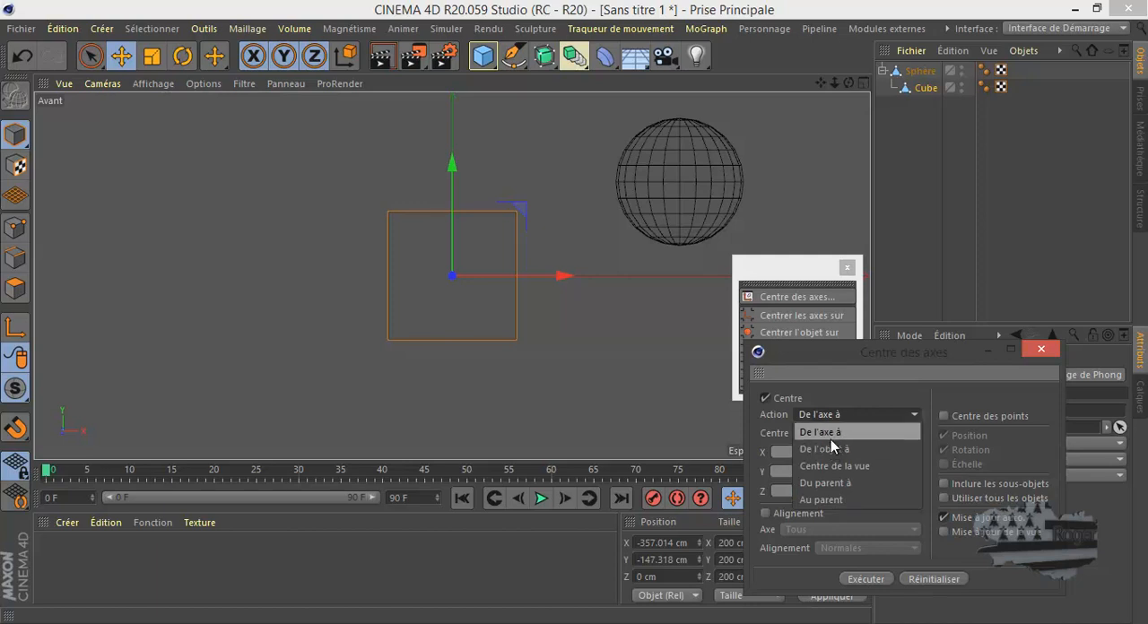
pyautogui.click(842, 427)
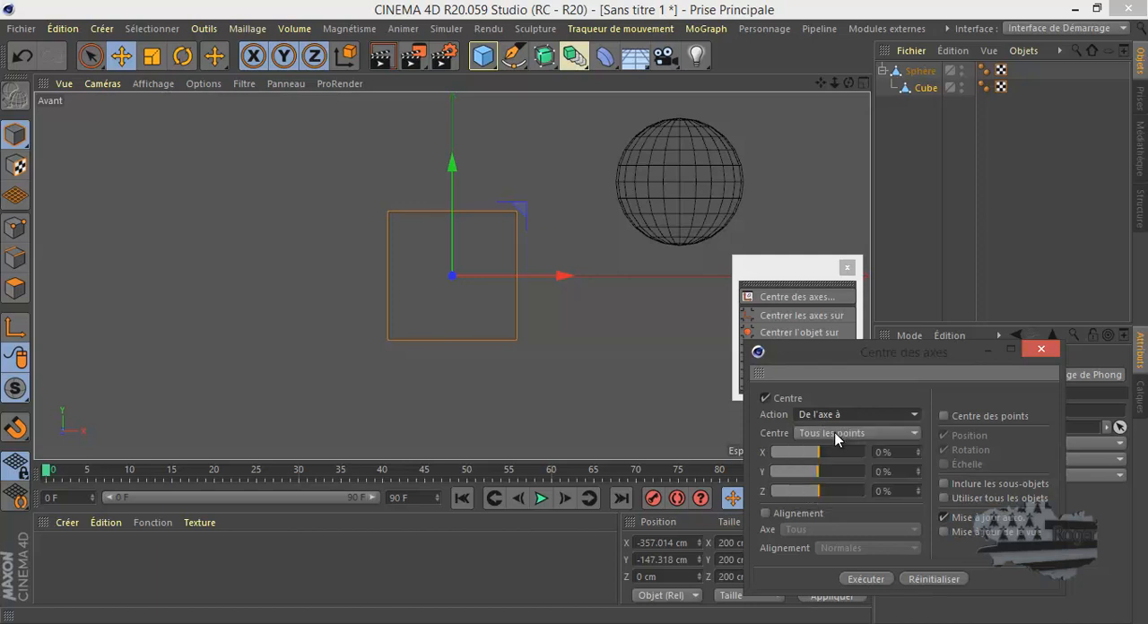
pyautogui.moveTo(820, 451); pyautogui.dragTo(840, 484)
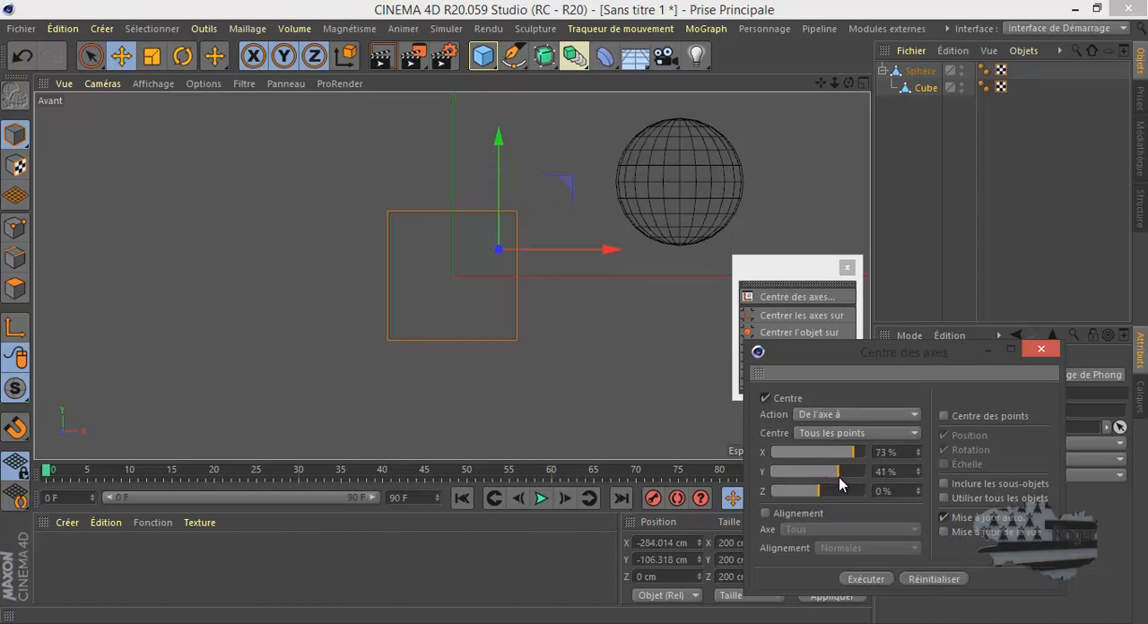
# - Switch the action to De l'objet à and centre the Cube on its axis with X 0 % and Y 0 %
pyautogui.click(840, 414)
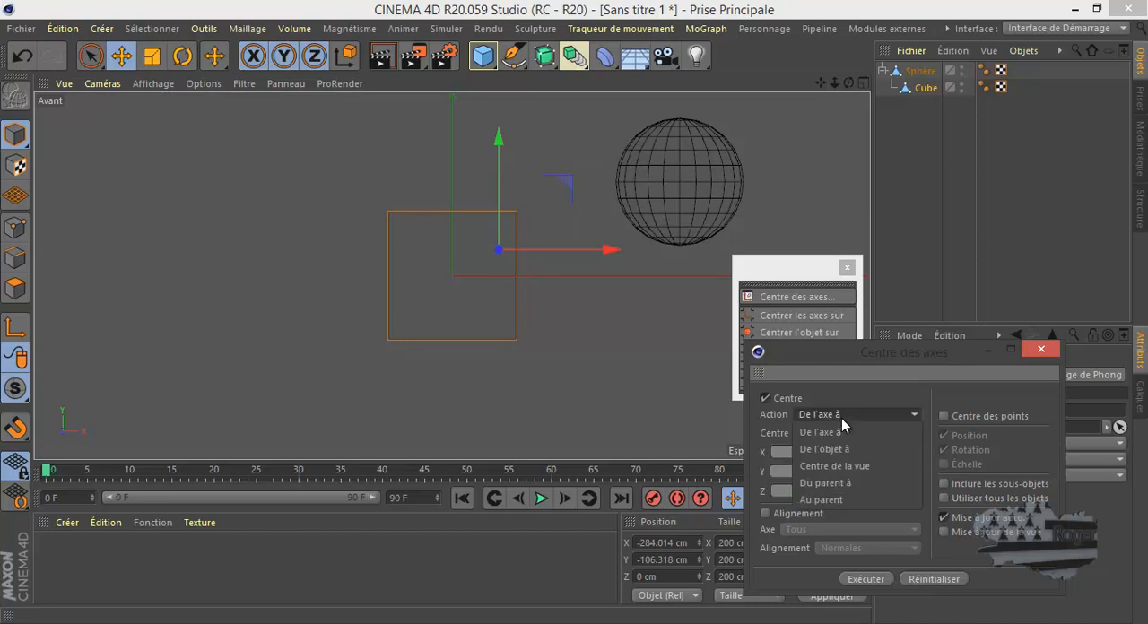
pyautogui.click(845, 447)
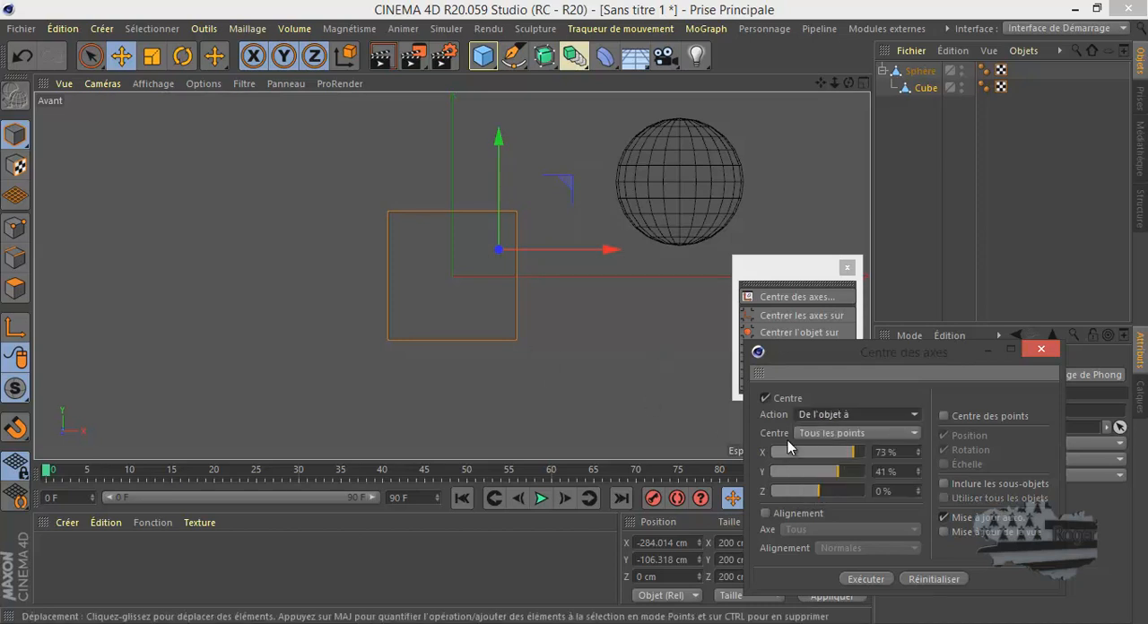
pyautogui.doubleClick(897, 453)
pyautogui.write('0')
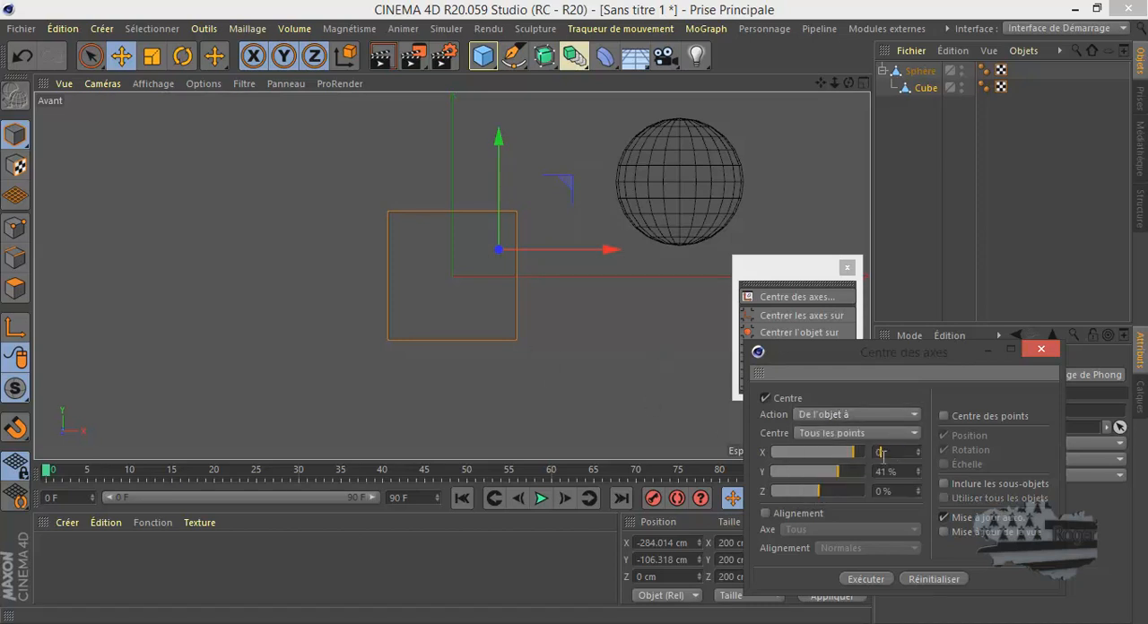
pyautogui.doubleClick(890, 471)
pyautogui.write('0')
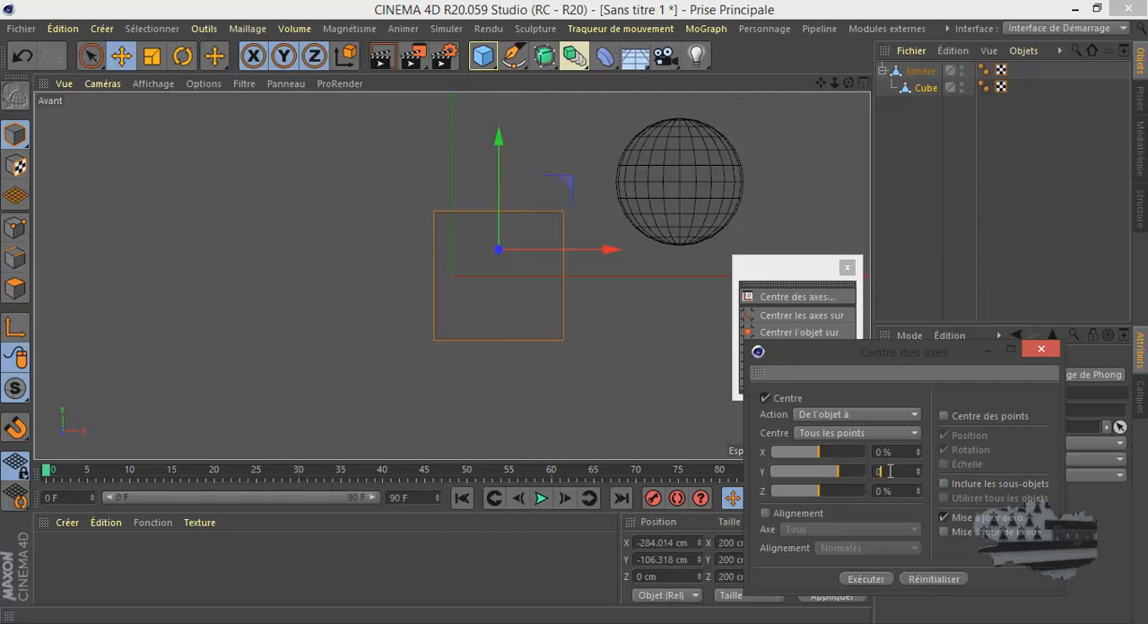
pyautogui.press('Return')
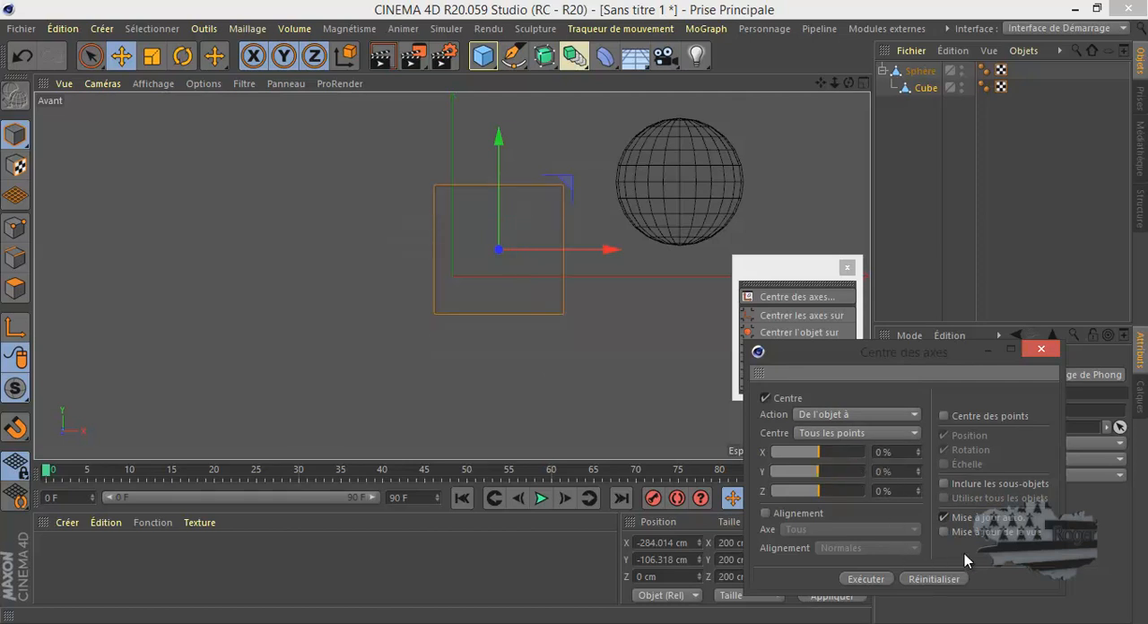
# - Switch the action back to De l'axe à and offset the Cube's axis to X -47 % and Y 56 %
pyautogui.click(838, 416)
pyautogui.click(837, 433)
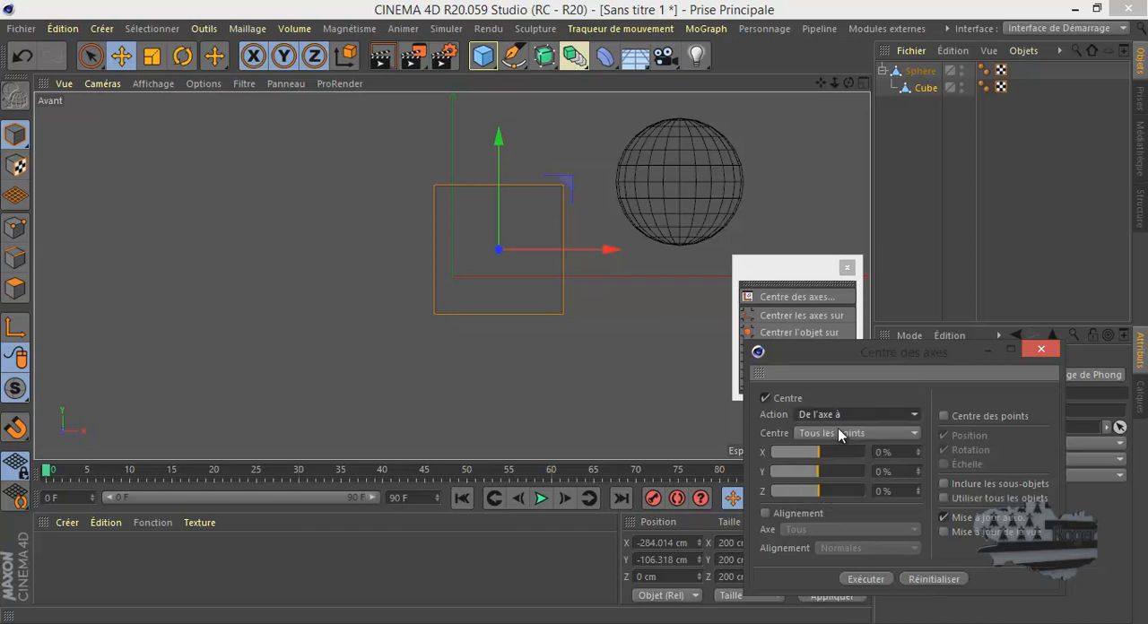
pyautogui.moveTo(818, 456); pyautogui.dragTo(824, 482)
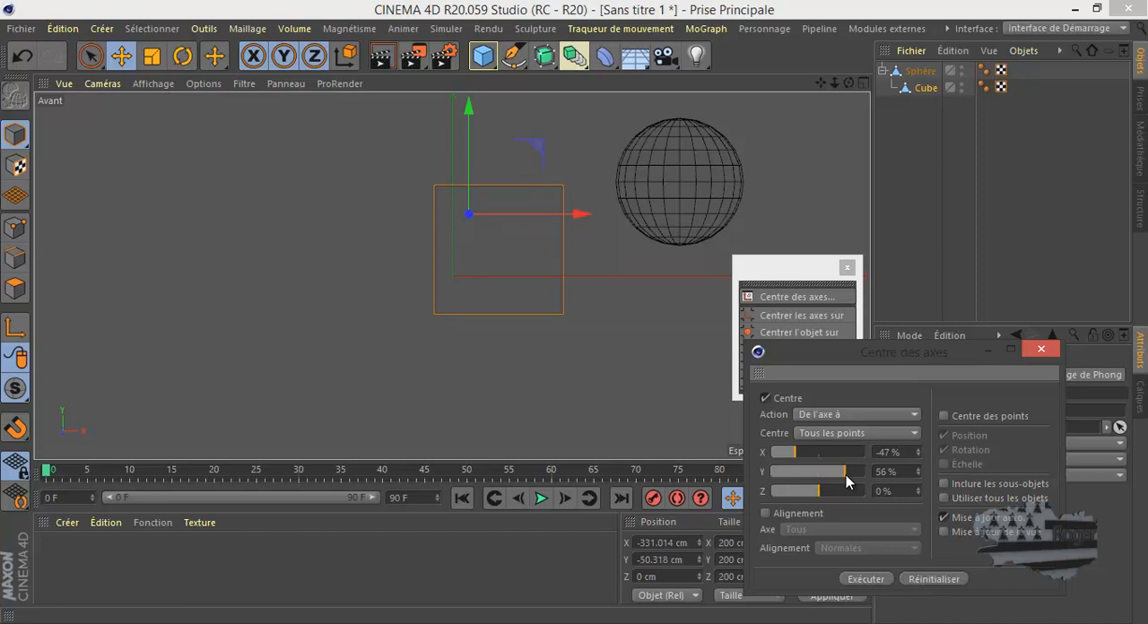
# - Show all four views and place the Cube's axis on a corner with X -100 %, Y 100 % and Z 100 %
pyautogui.middleClick(572, 351)
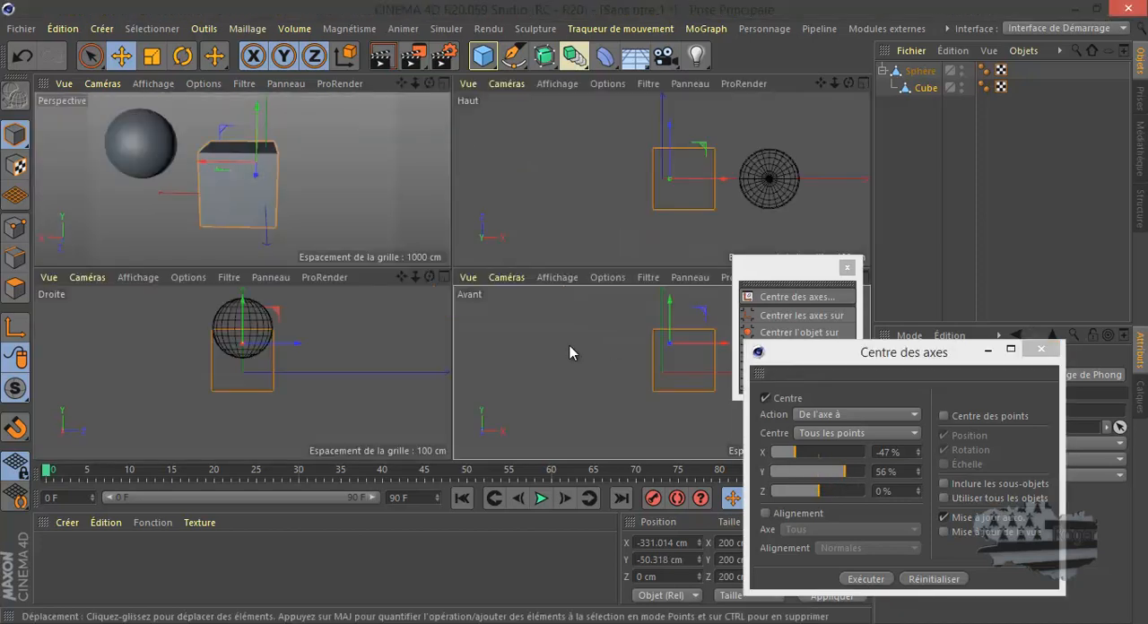
pyautogui.moveTo(813, 492); pyautogui.dragTo(850, 502)
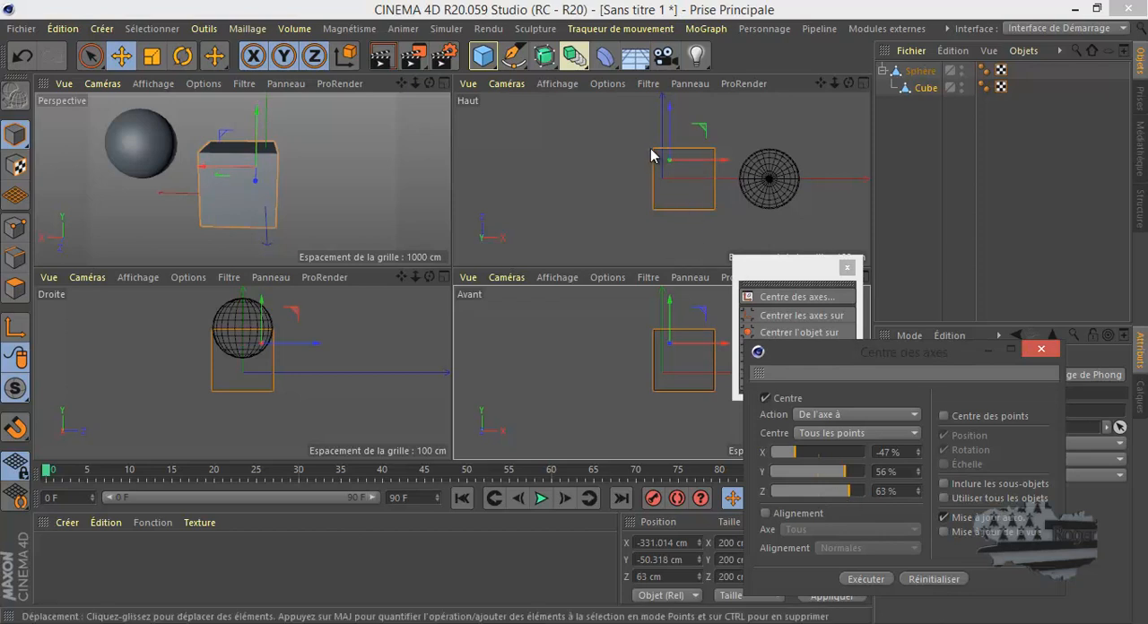
pyautogui.moveTo(795, 452); pyautogui.dragTo(764, 453)
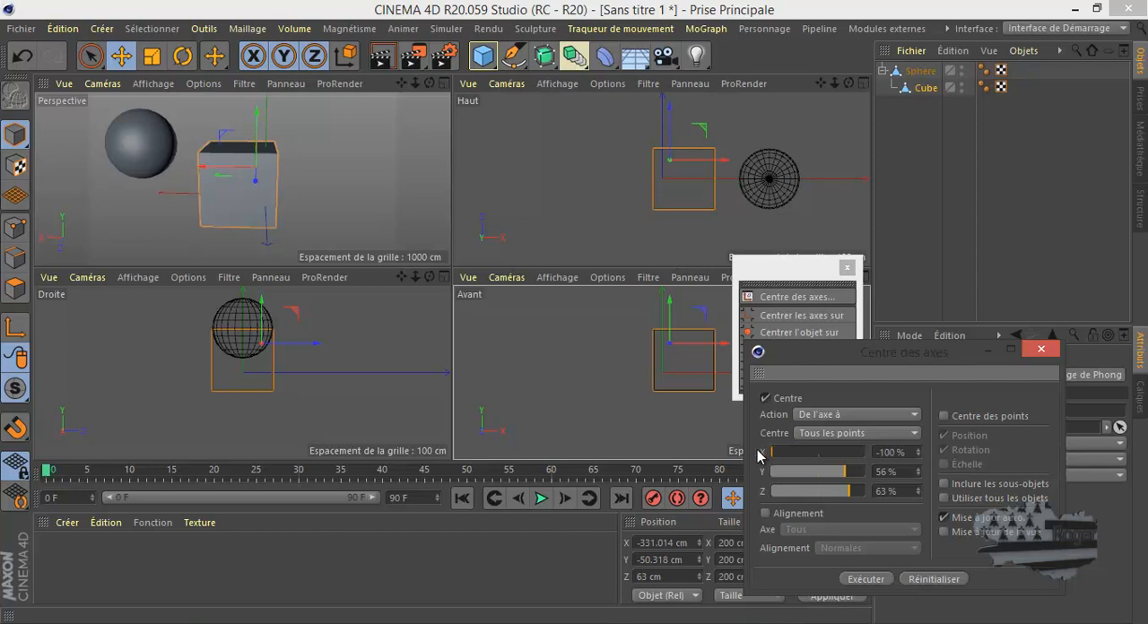
pyautogui.moveTo(843, 483); pyautogui.dragTo(868, 491)
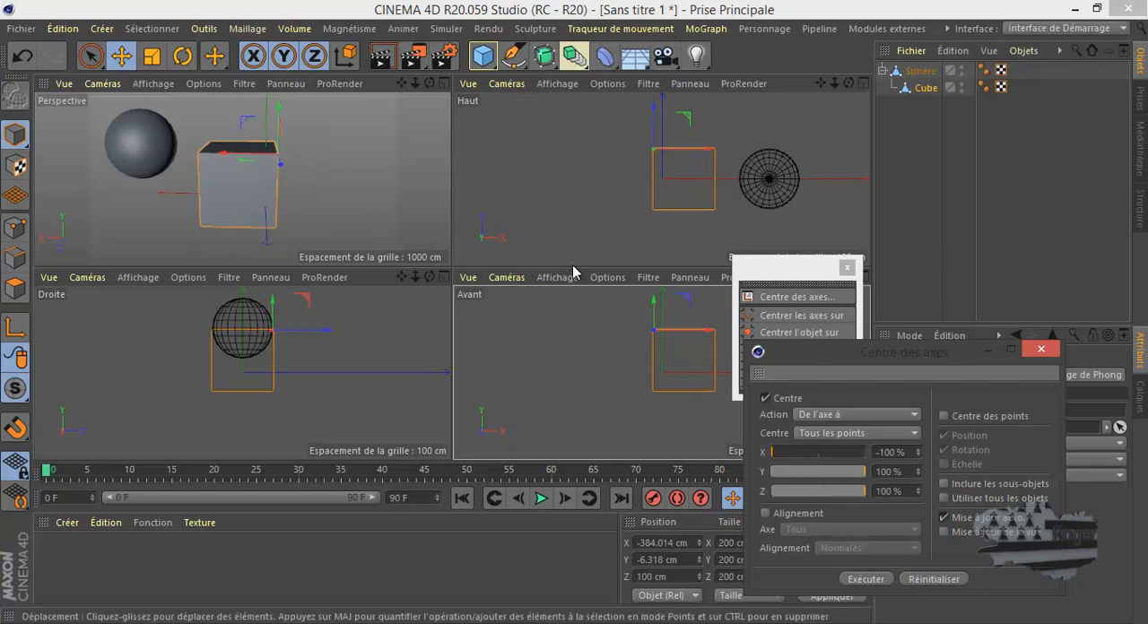
# - Enable Alignement with Axe set to Tous and Alignement set to Normales, and turn on Centre des points
pyautogui.moveTo(910, 354); pyautogui.dragTo(467, 153)
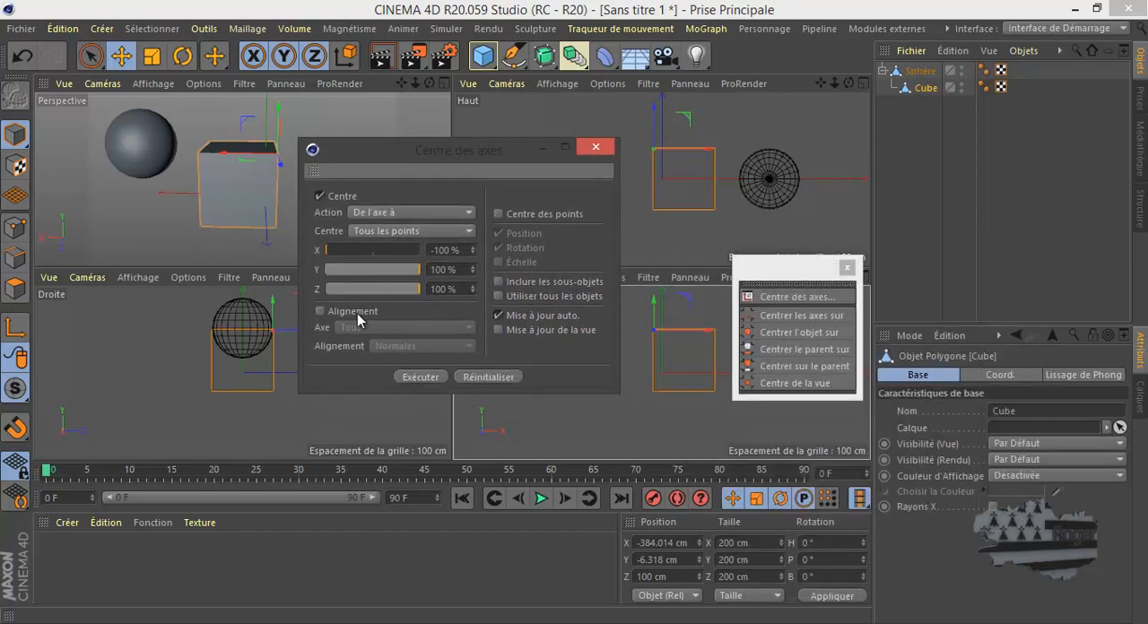
pyautogui.click(320, 311)
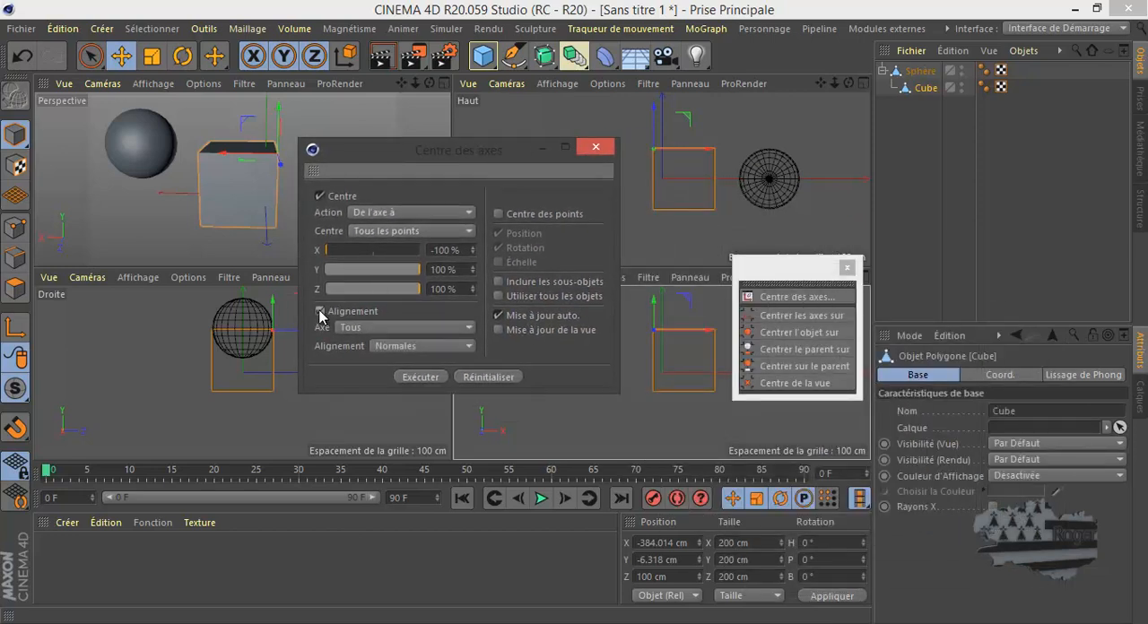
pyautogui.click(370, 328)
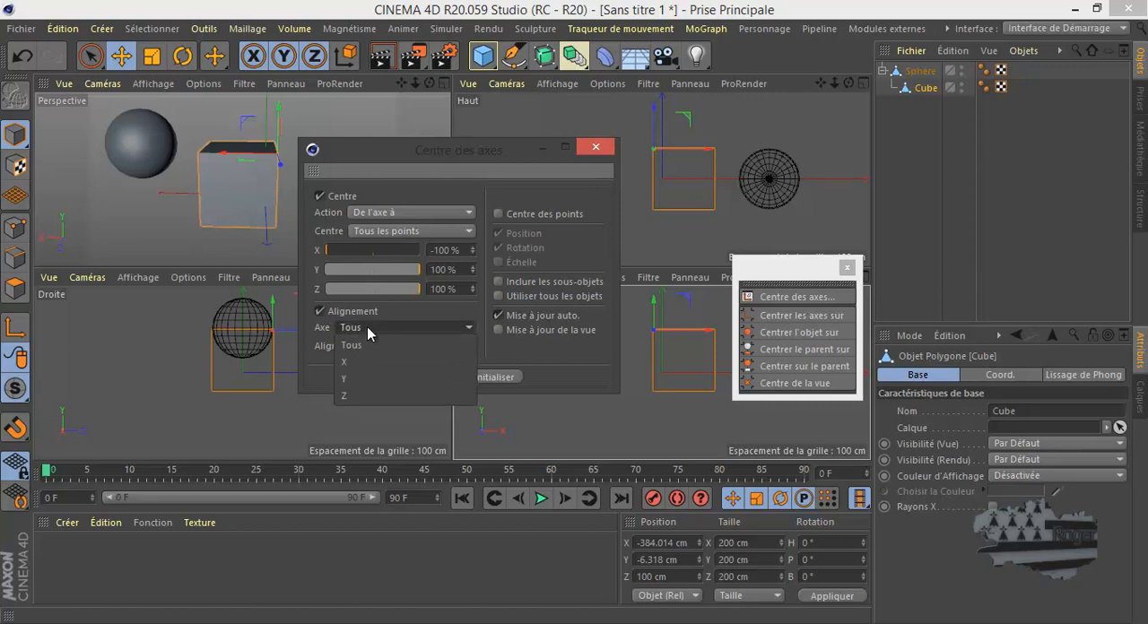
pyautogui.click(377, 326)
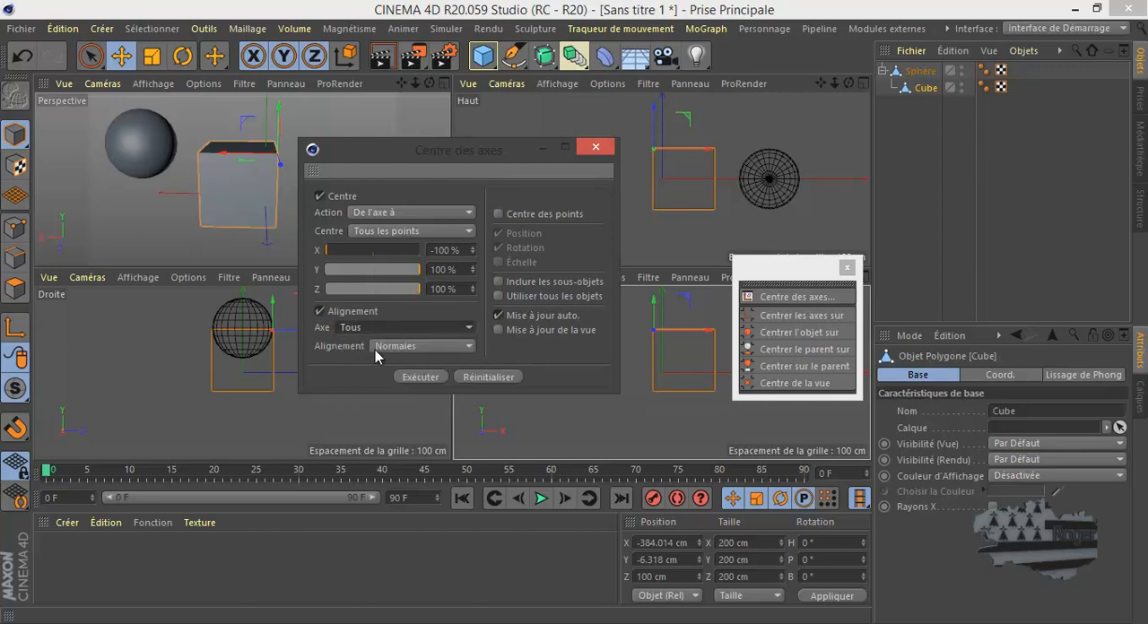
pyautogui.click(417, 348)
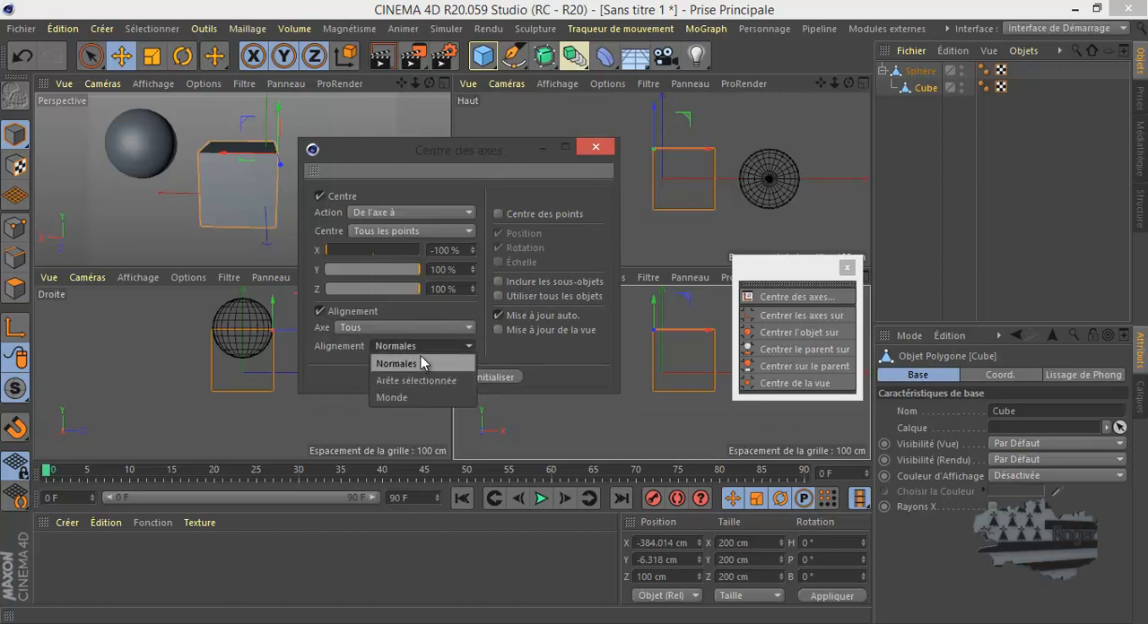
pyautogui.click(424, 350)
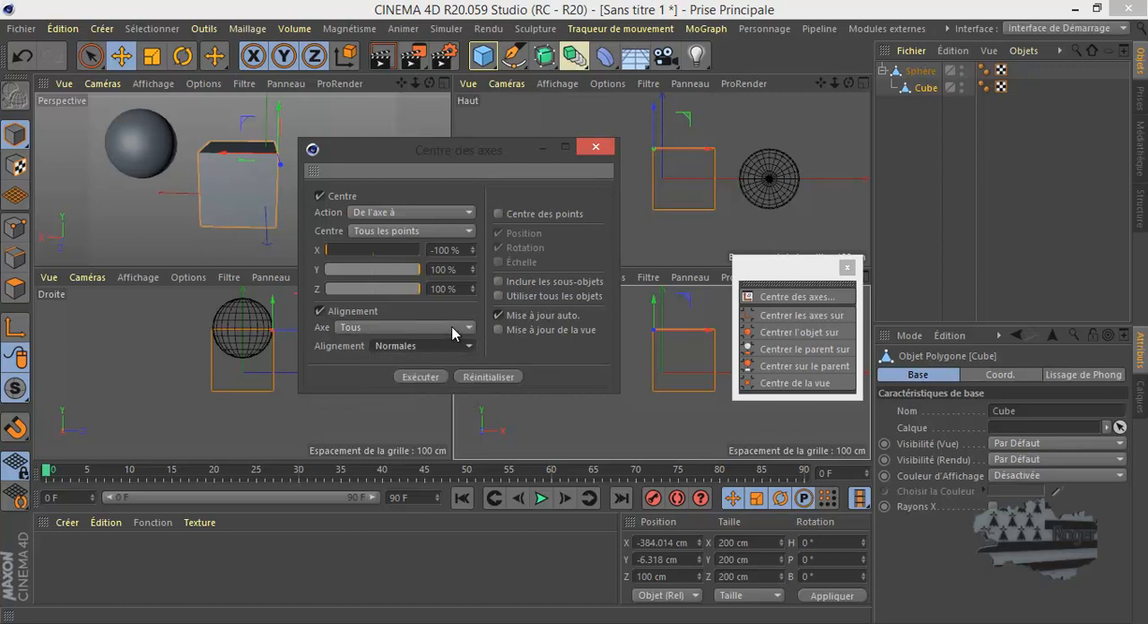
pyautogui.click(498, 213)
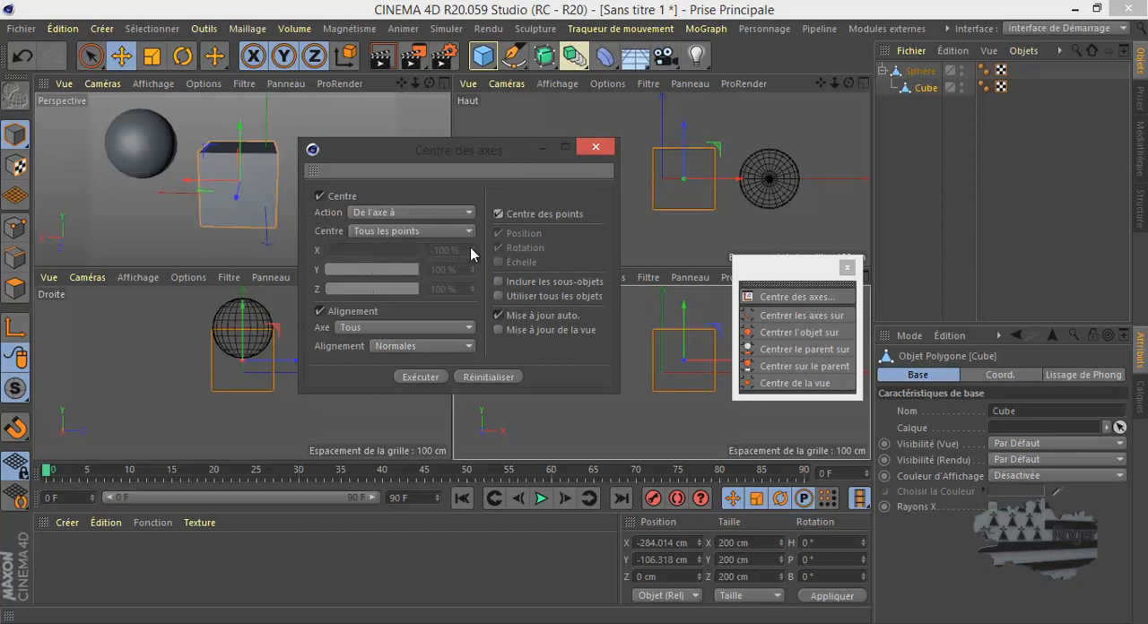
# - Select the four points of the Cube's top face with Pinceau de sélection, and toggle Centre des points off and on
pyautogui.click(16, 228)
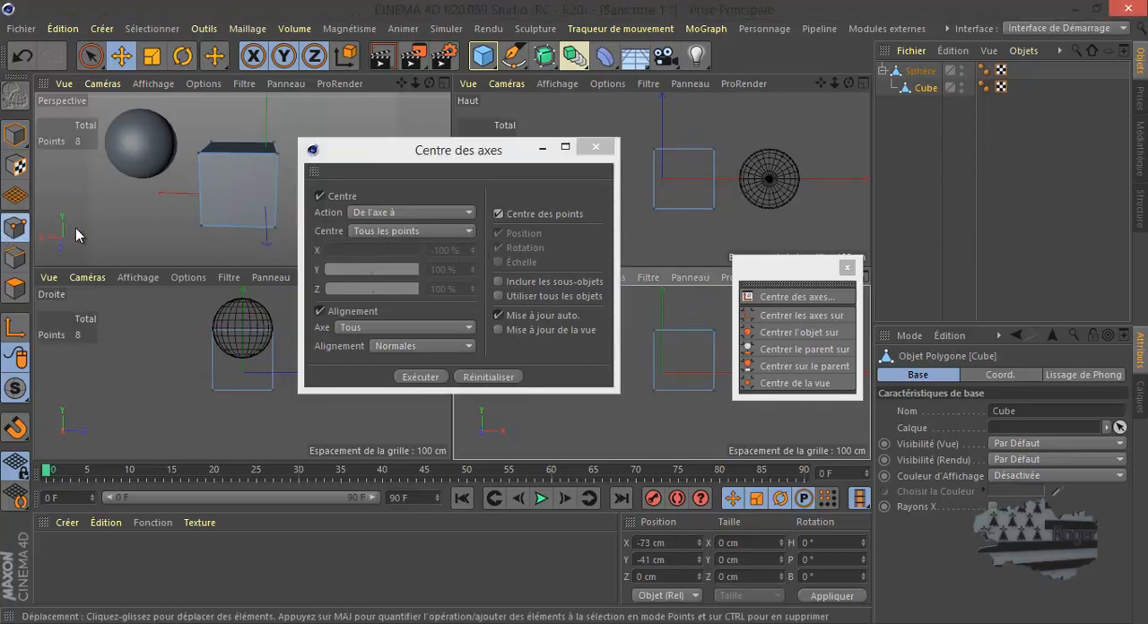
pyautogui.click(654, 150)
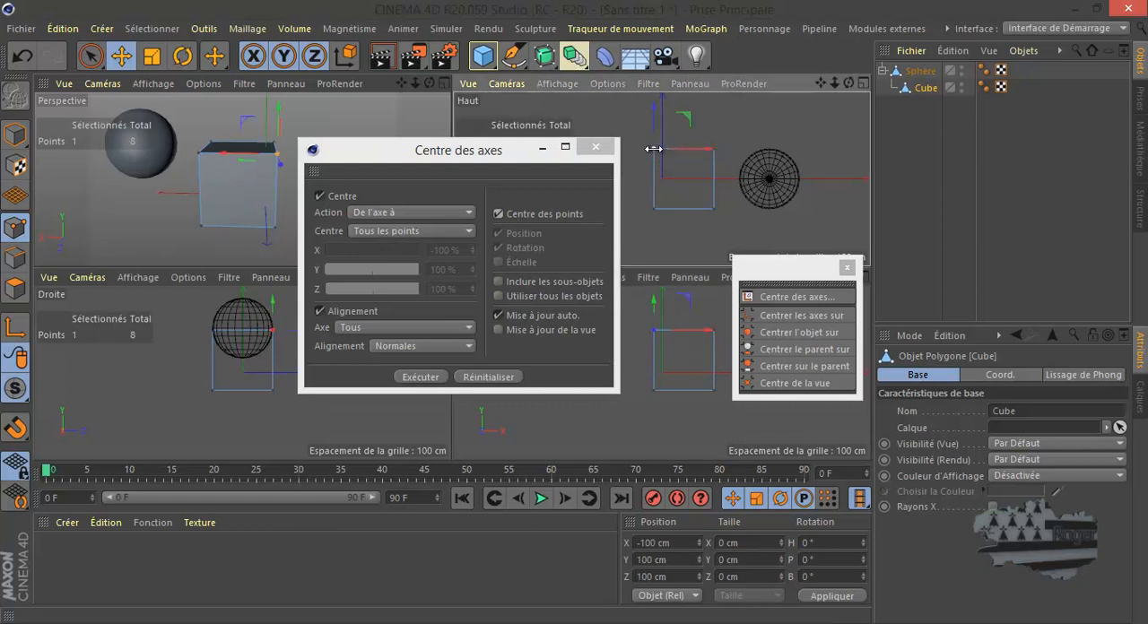
pyautogui.click(90, 55)
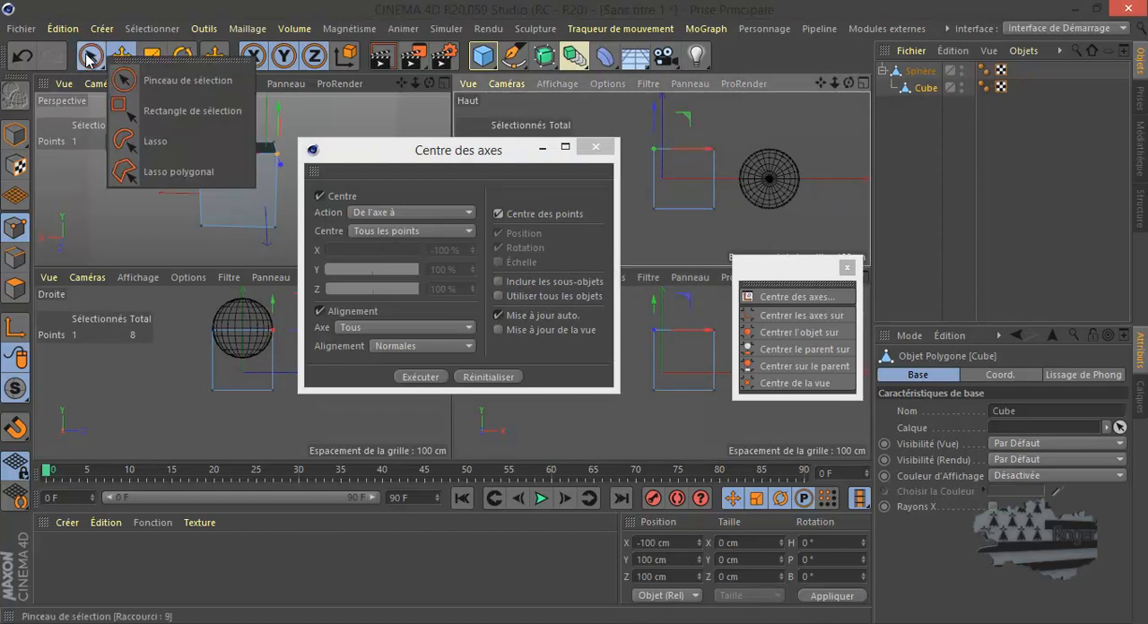
pyautogui.click(141, 82)
pyautogui.moveTo(663, 155)
pyautogui.mouseDown()
pyautogui.moveTo(658, 209)
pyautogui.moveTo(715, 215)
pyautogui.moveTo(692, 224)
pyautogui.mouseUp()
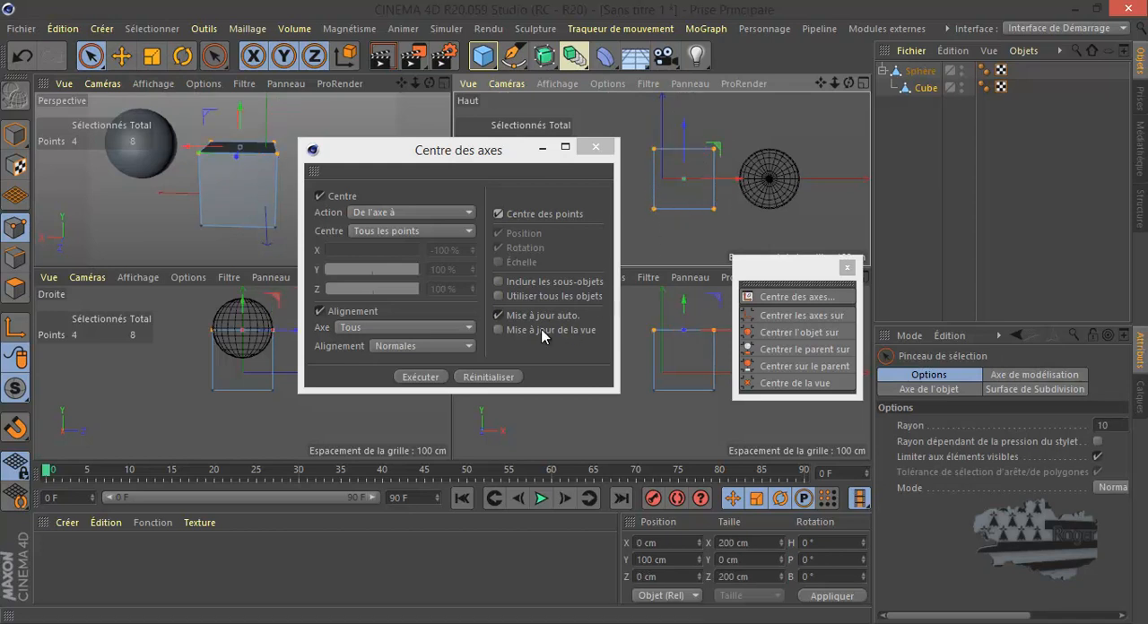
pyautogui.click(499, 214)
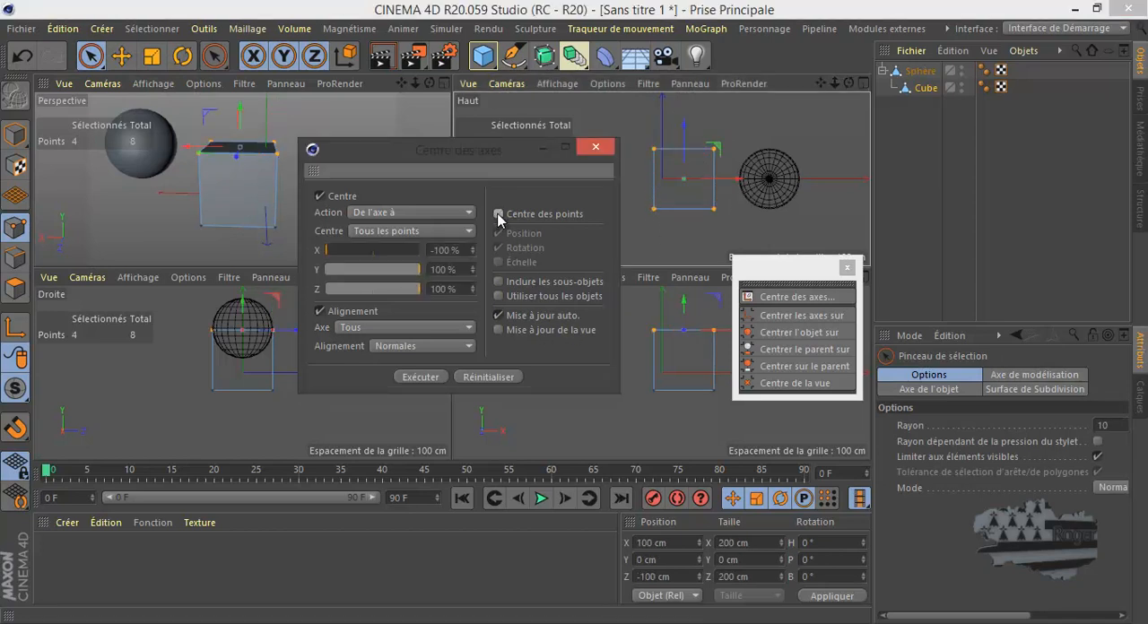
pyautogui.click(498, 214)
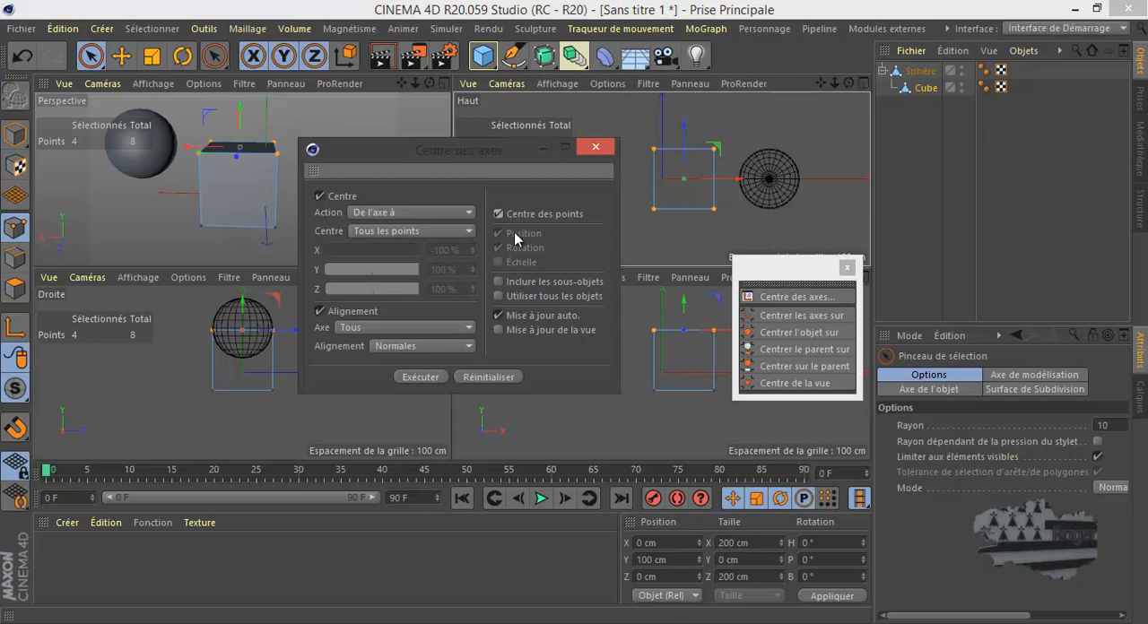
# - Close the Centre des axes settings, move the command palette off the views and return the Cube to object mode
pyautogui.click(595, 149)
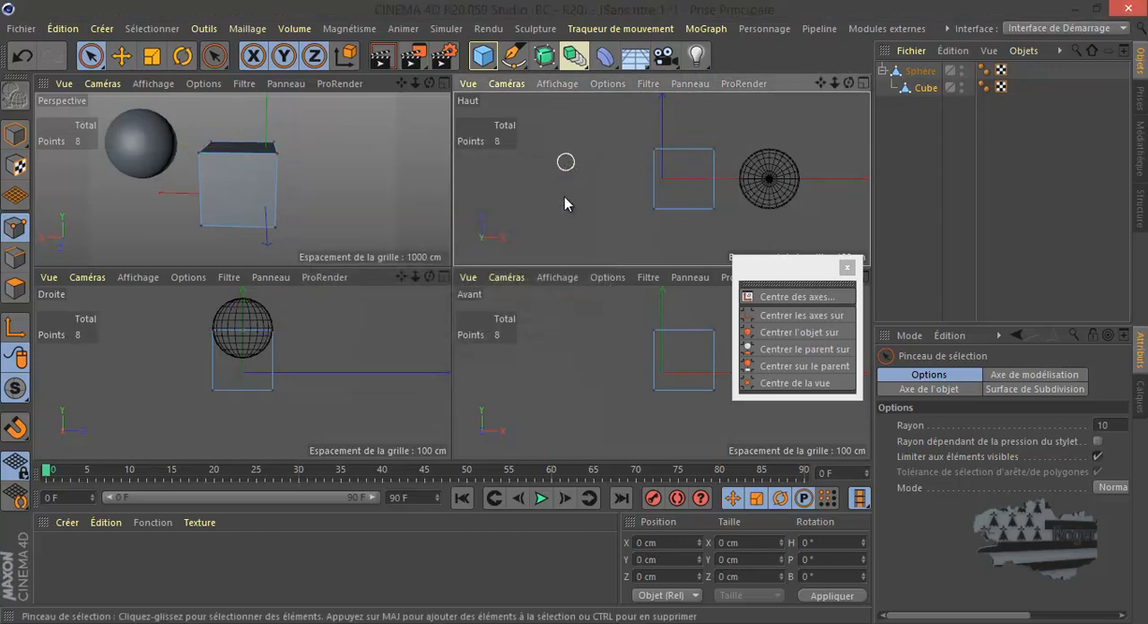
pyautogui.moveTo(825, 267); pyautogui.dragTo(983, 160)
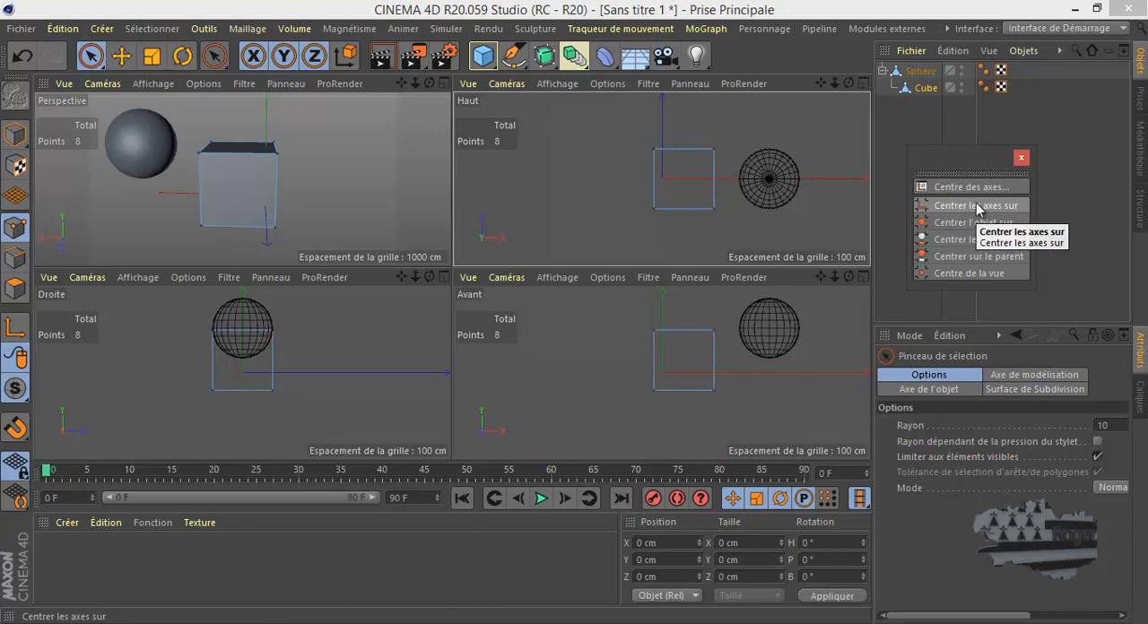
pyautogui.click(6, 134)
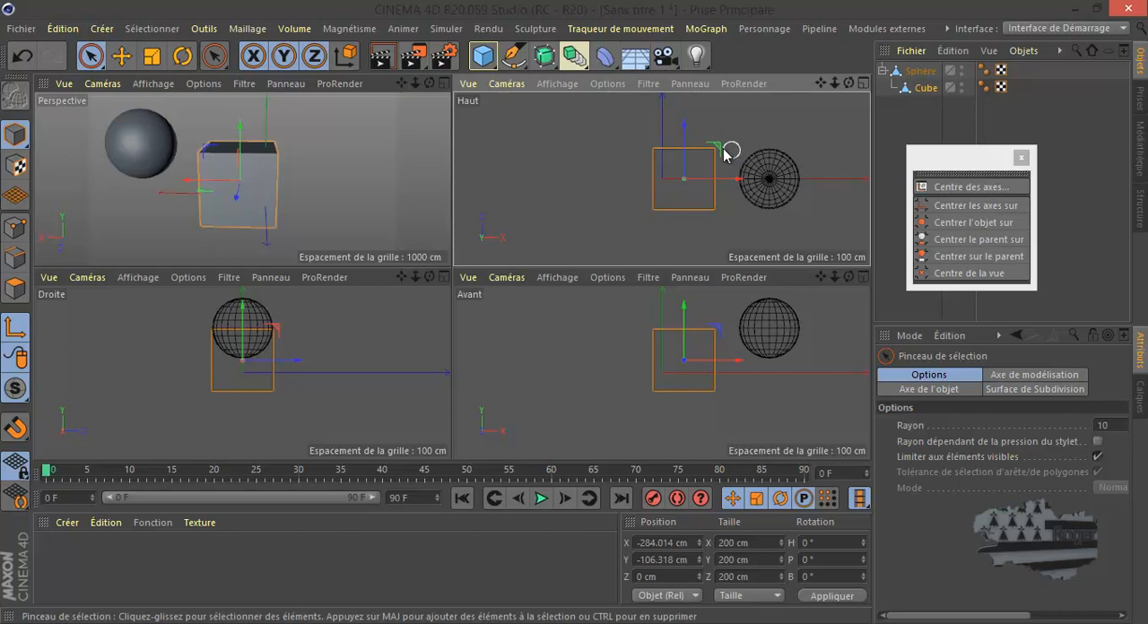
# - Move the Cube's axis well outside its mesh in two views and recentre it with Centrer les axes sur
pyautogui.moveTo(712, 332); pyautogui.dragTo(600, 253)
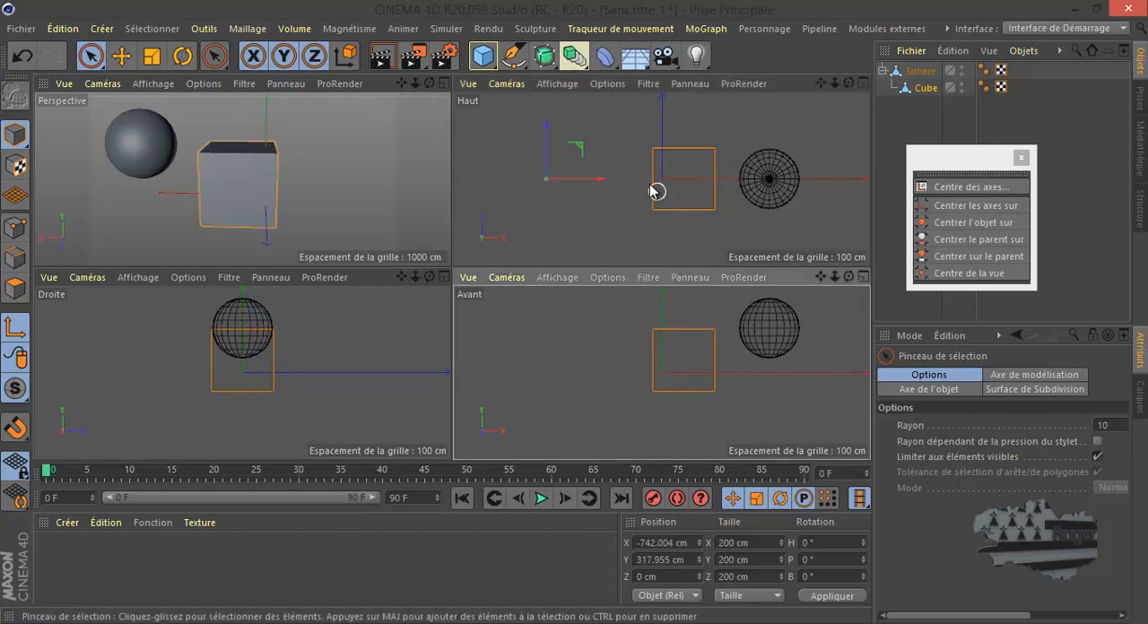
pyautogui.click(574, 145)
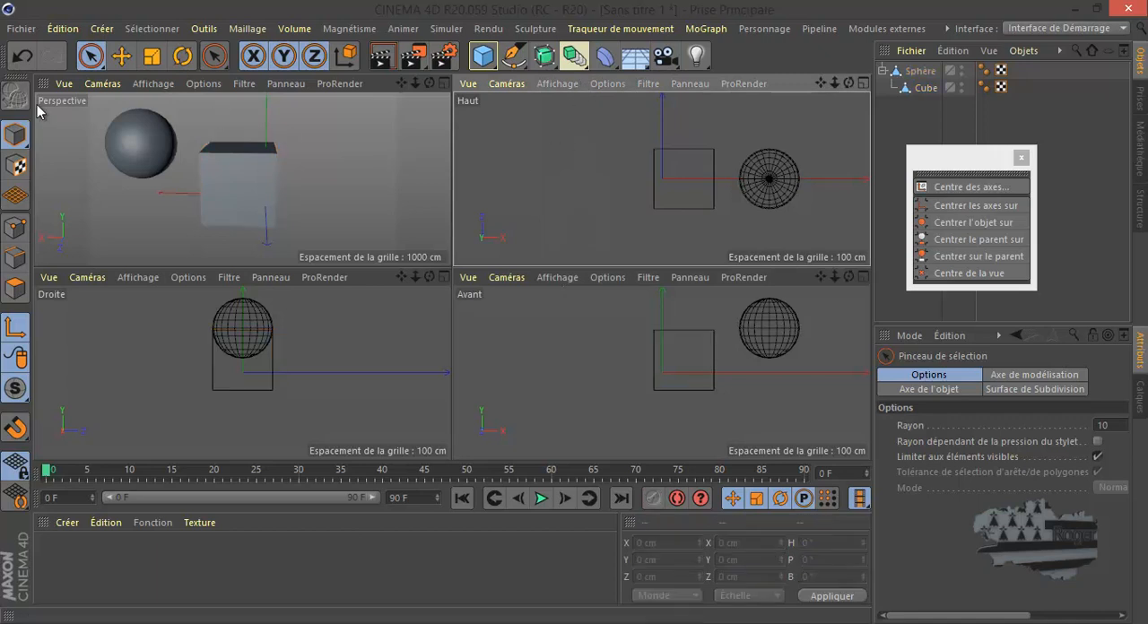
pyautogui.click(926, 88)
pyautogui.moveTo(592, 141); pyautogui.dragTo(572, 308)
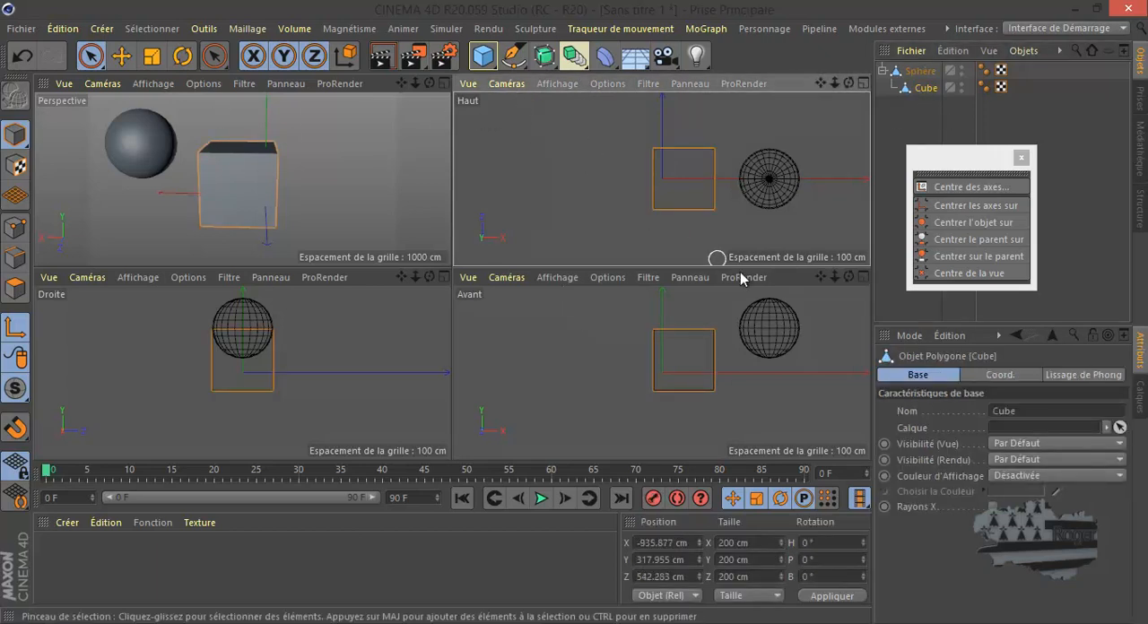
pyautogui.click(668, 542)
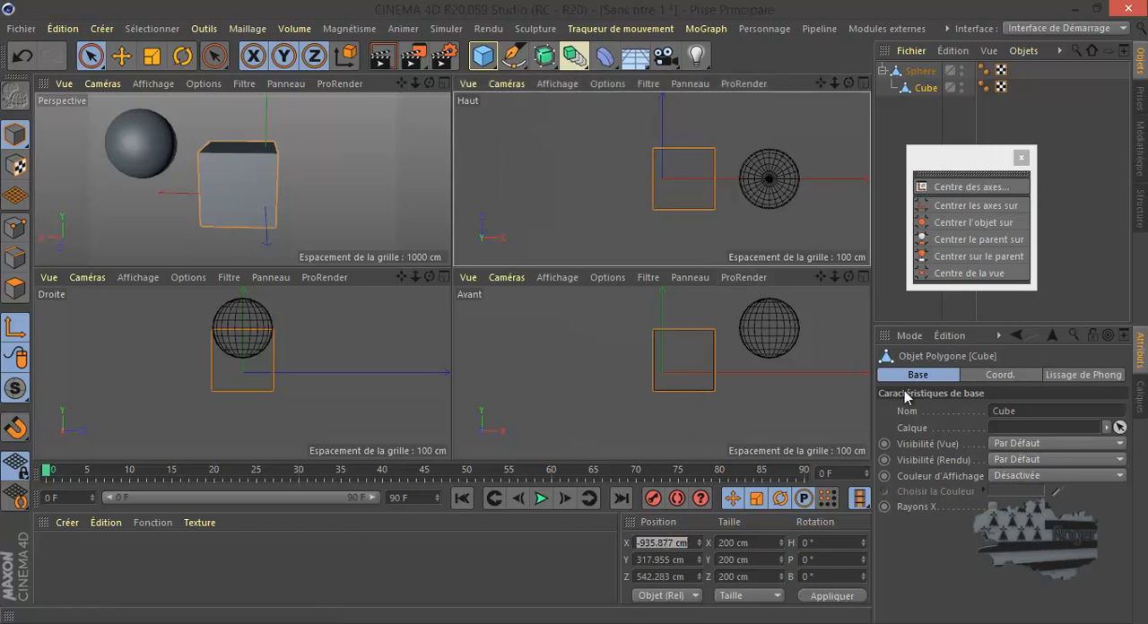
pyautogui.click(964, 206)
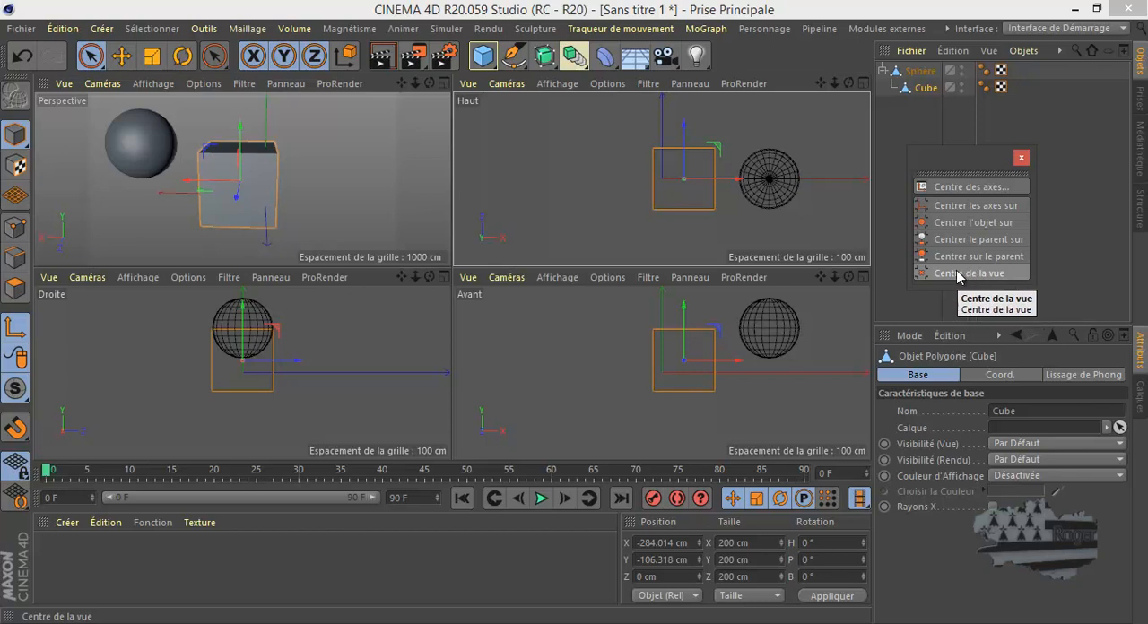
# - Reset the Centre des axes offsets to 0 %, keep Action on De l'axe à and turn off Centre des points
pyautogui.click(953, 186)
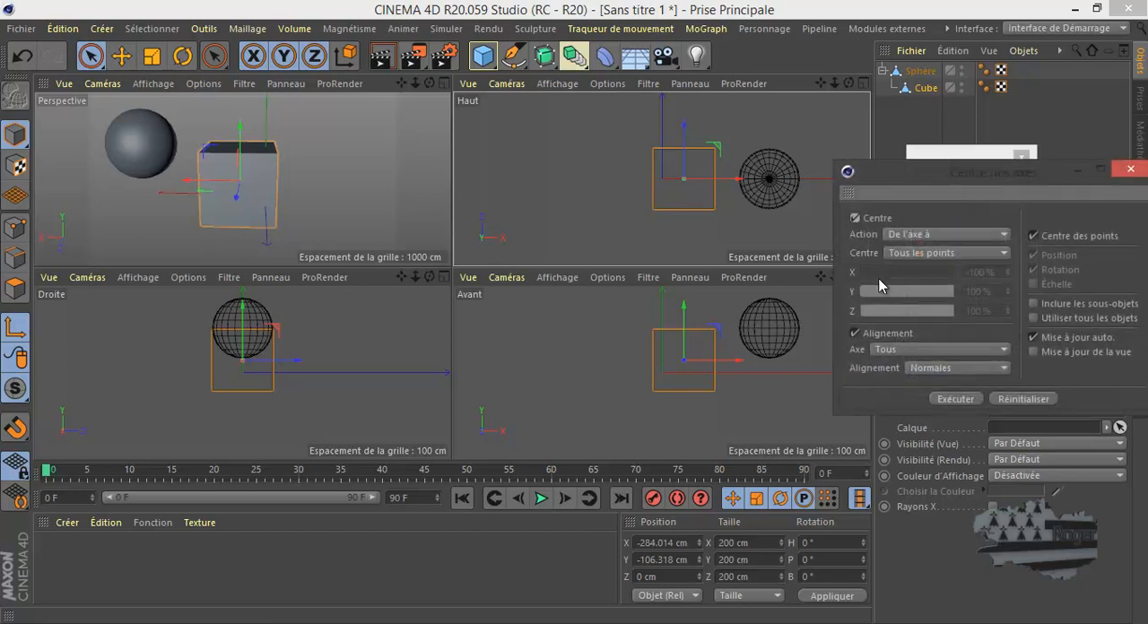
pyautogui.click(1018, 402)
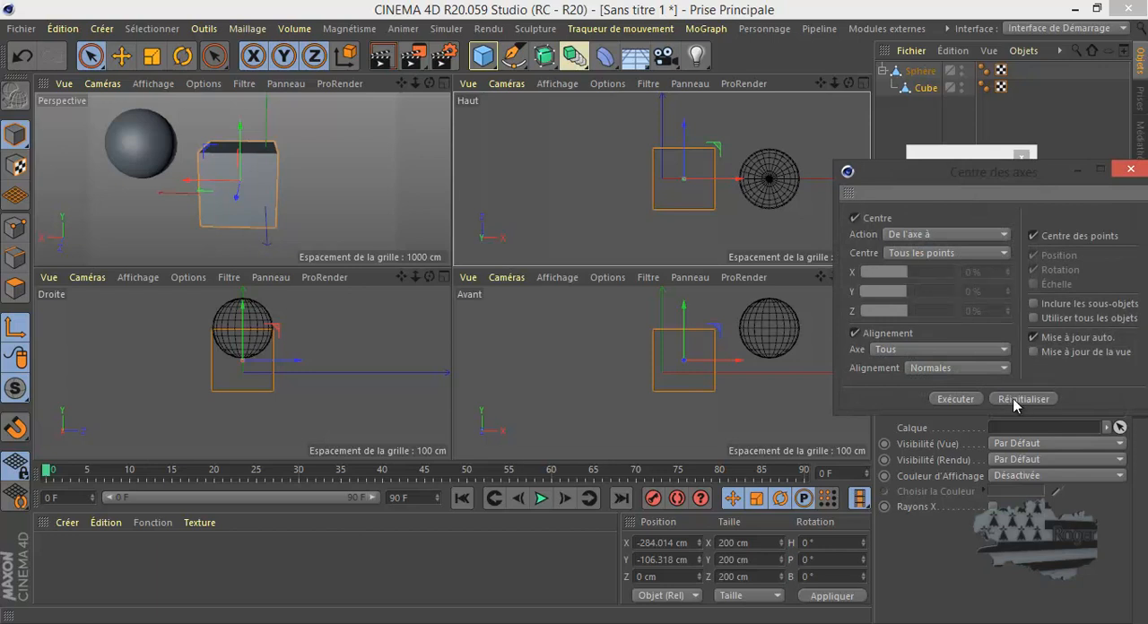
pyautogui.click(931, 235)
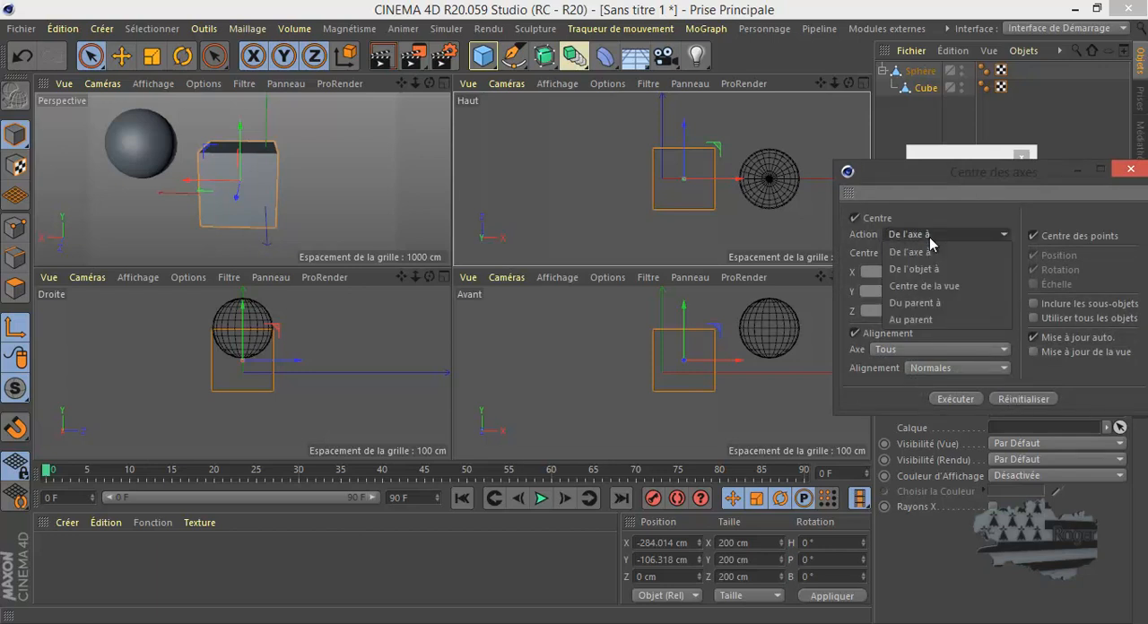
pyautogui.click(929, 236)
pyautogui.click(1034, 236)
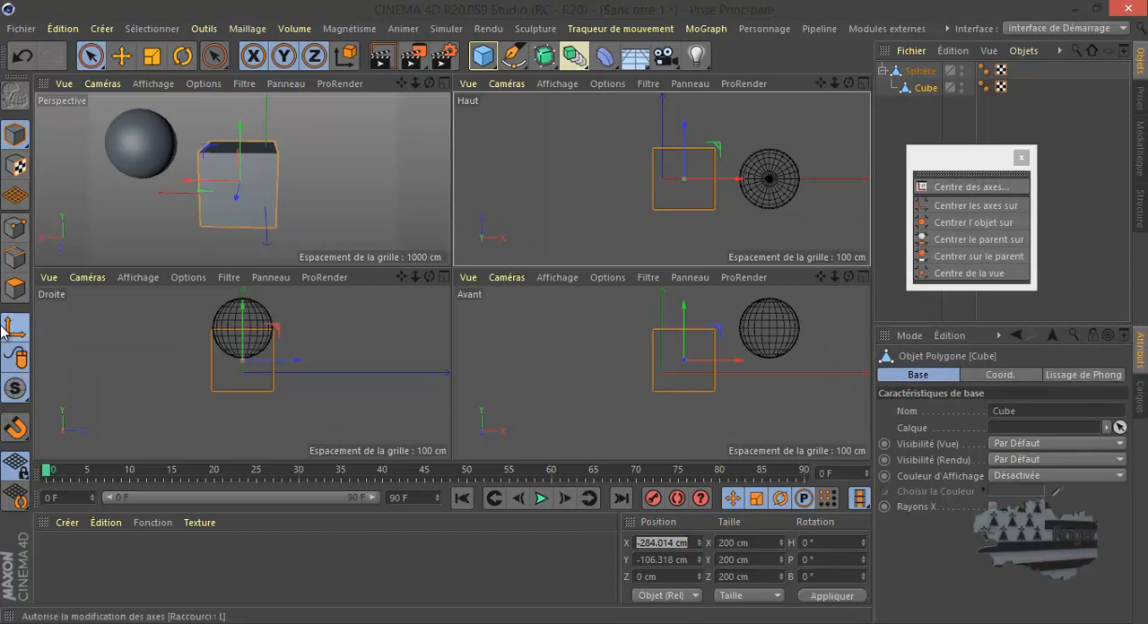
# - Try an X offset of about 90 % in the Centre des axes settings, reset the values and close the settings
pyautogui.click(956, 189)
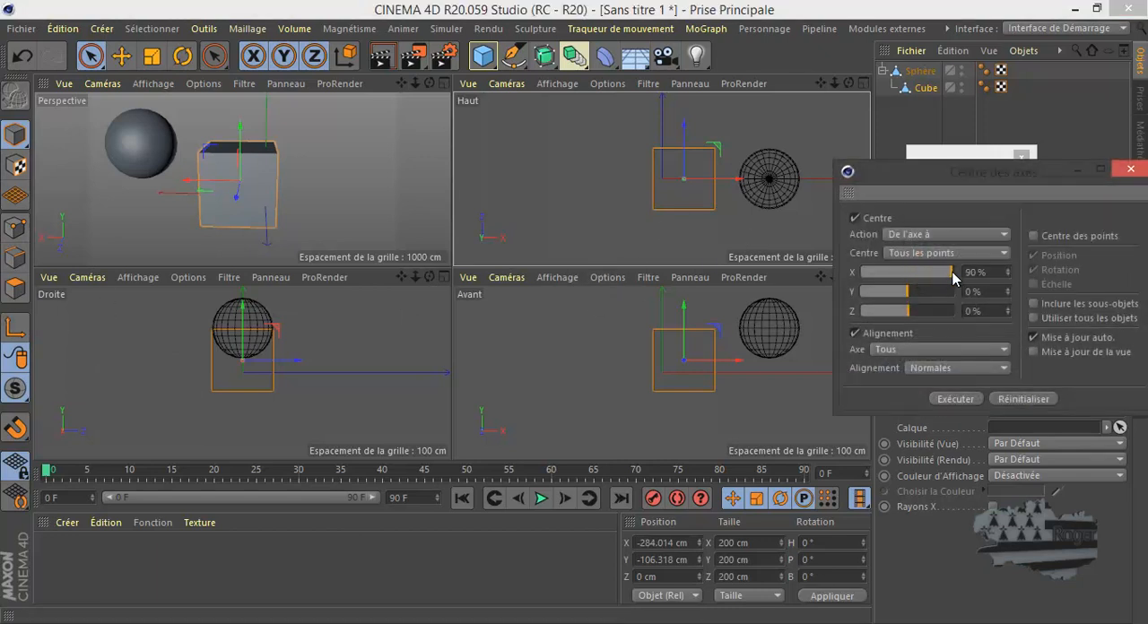
pyautogui.moveTo(952, 272)
pyautogui.mouseDown()
pyautogui.moveTo(879, 274)
pyautogui.moveTo(942, 276)
pyautogui.mouseUp()
pyautogui.click(1025, 401)
pyautogui.click(1131, 170)
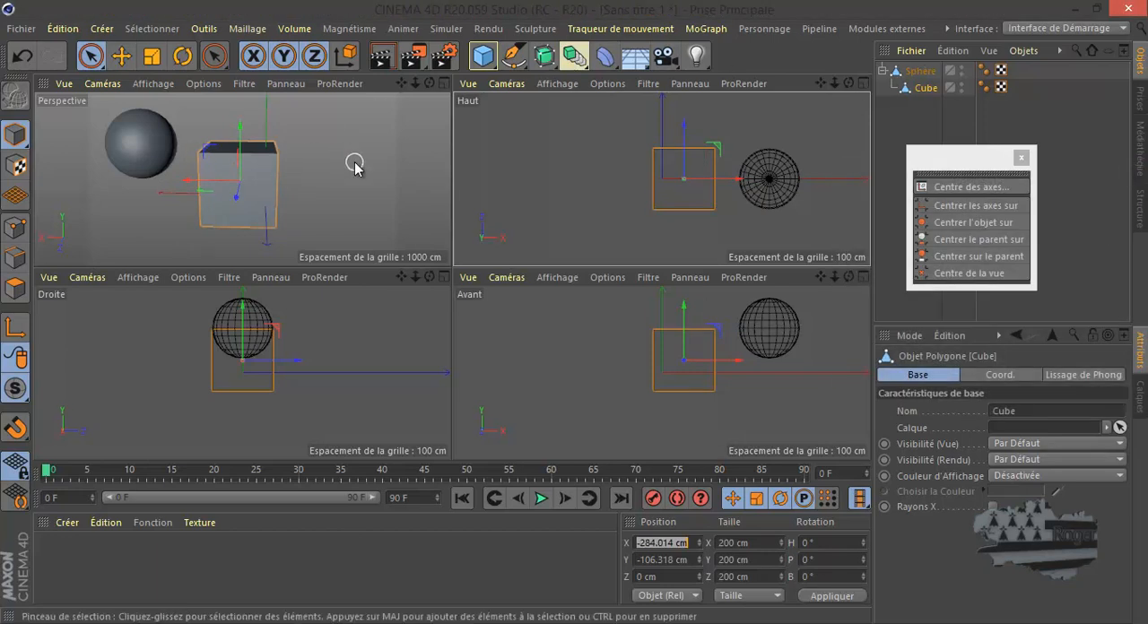
# - Enlarge the Perspective view and use Déplacement to snap the Cube's axis onto the front corner of its top face
pyautogui.middleClick(399, 144)
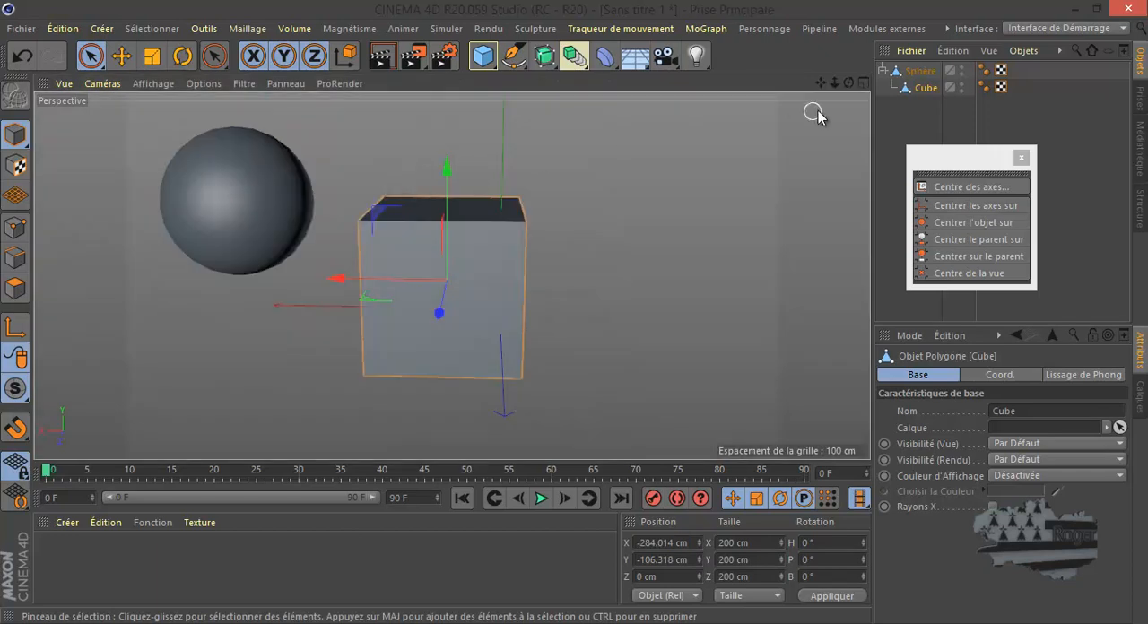
pyautogui.moveTo(851, 81); pyautogui.dragTo(574, 313)
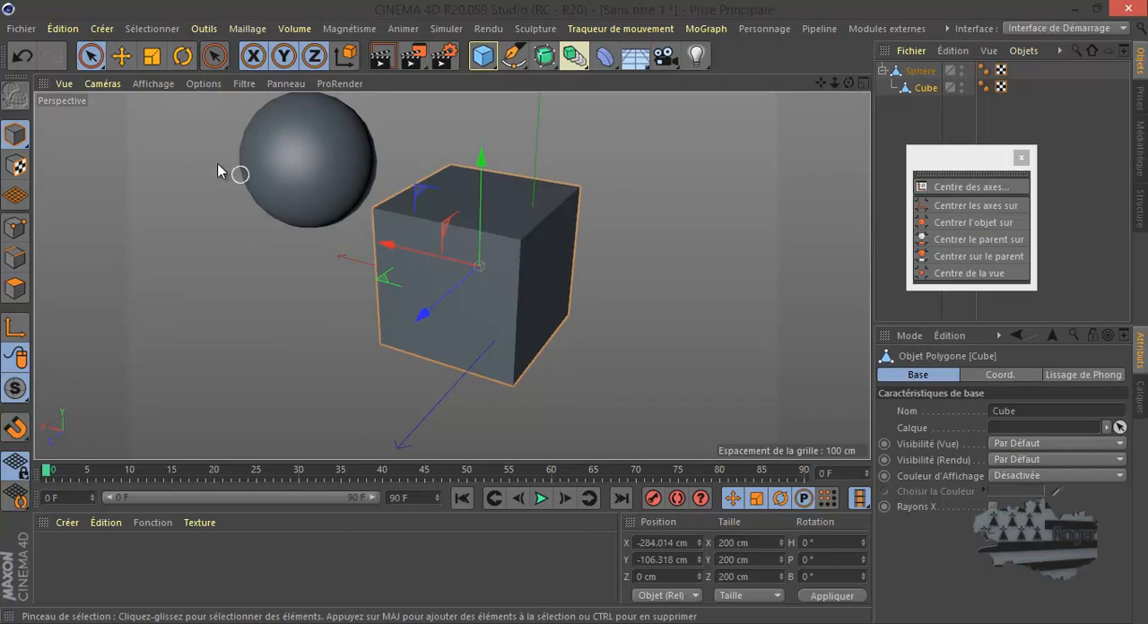
pyautogui.click(122, 57)
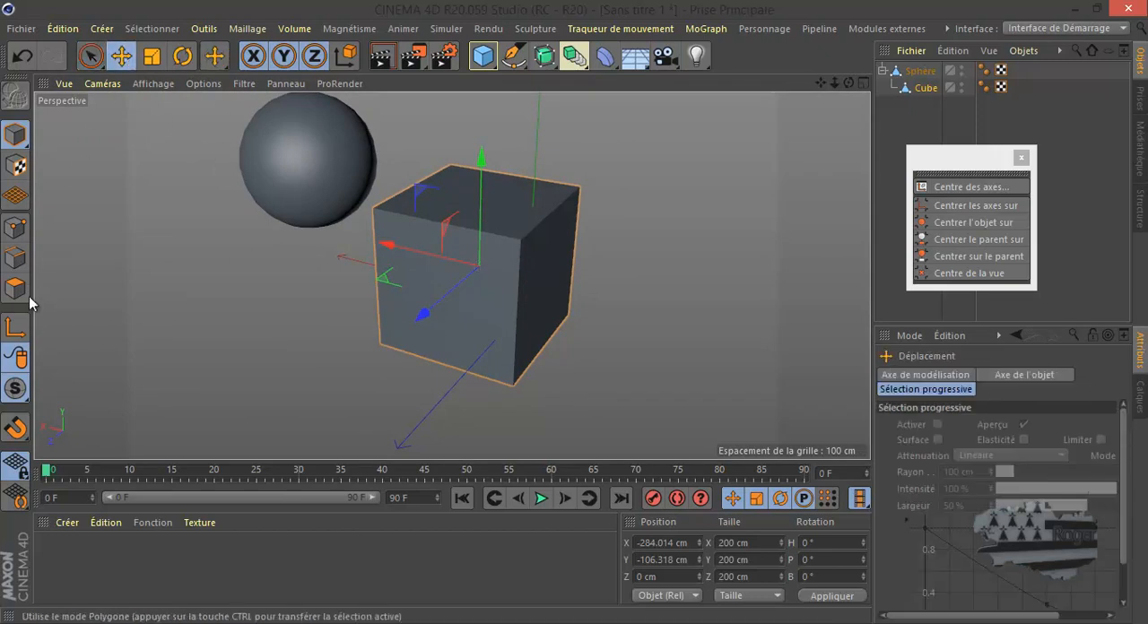
pyautogui.moveTo(523, 243); pyautogui.dragTo(555, 268)
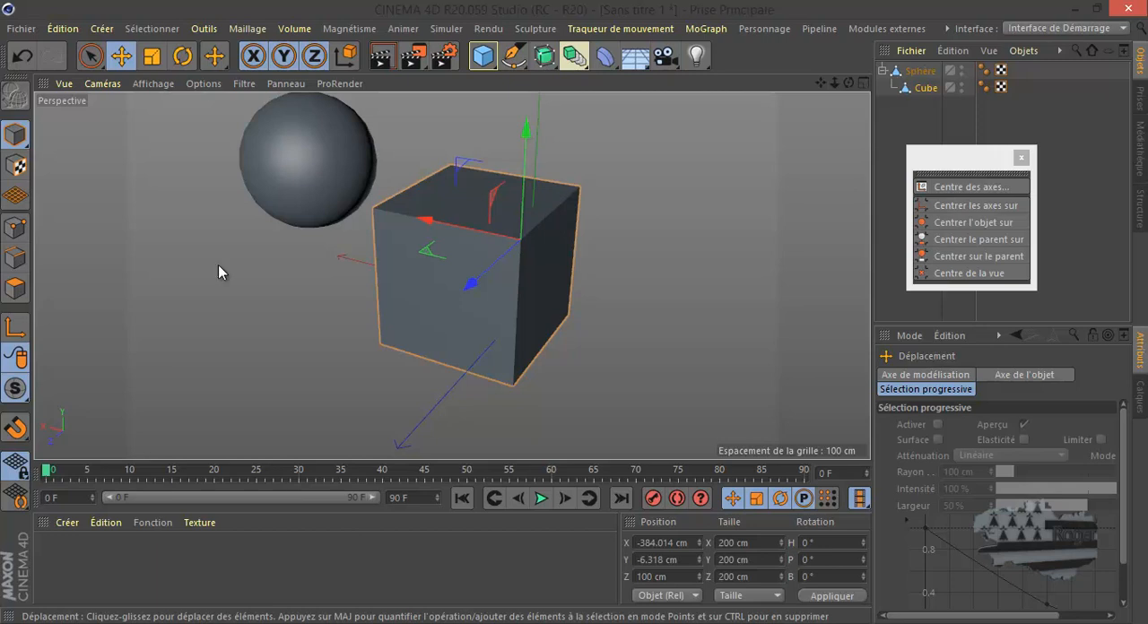
# - Snap the Cube's axis to the midpoint of a top side edge and, using world coordinates, to the centre of the top face
pyautogui.click(554, 228)
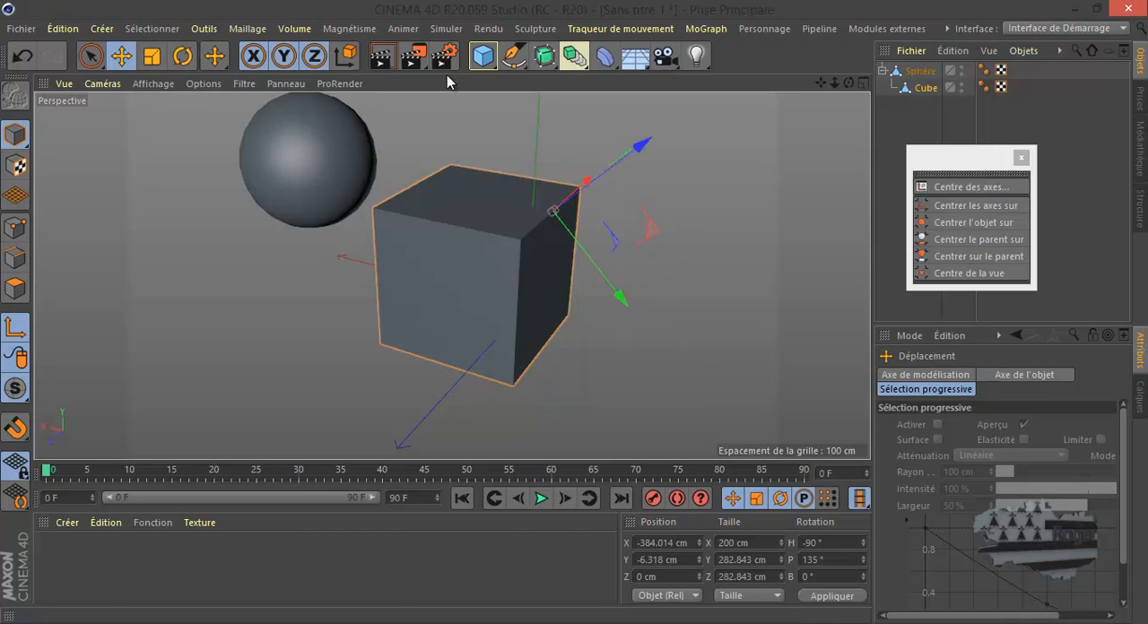
pyautogui.click(346, 56)
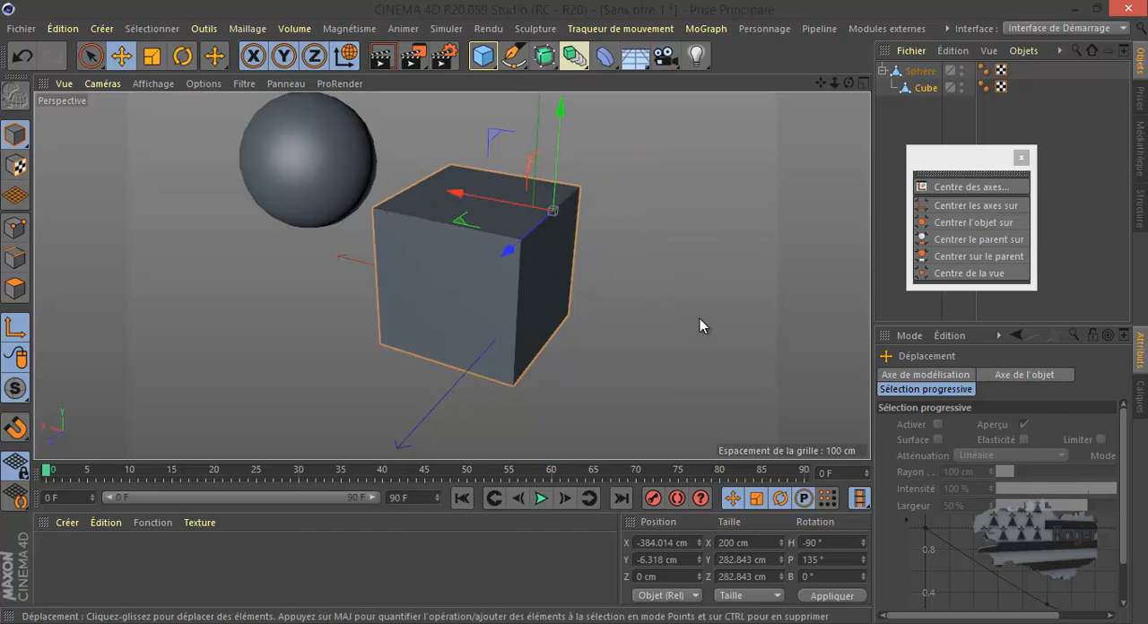
pyautogui.moveTo(849, 84); pyautogui.dragTo(574, 310)
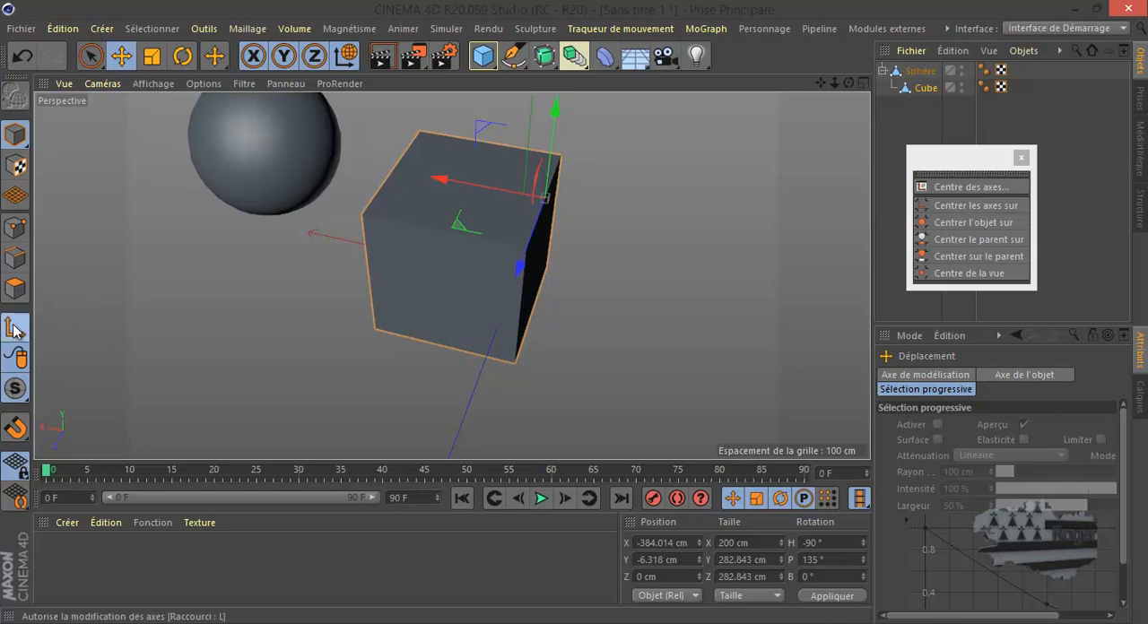
pyautogui.click(465, 199)
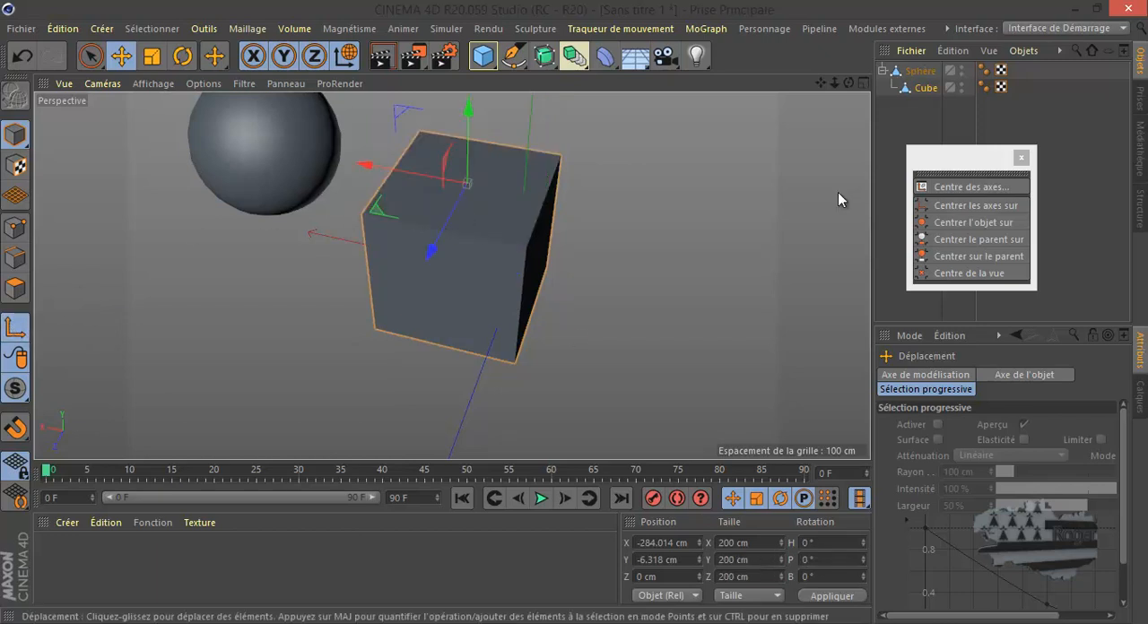
# - Place the Cube's axis at its parent's origin by applying X 0 cm and Y 0 cm in Objet (Rel) coordinates
pyautogui.moveTo(850, 82); pyautogui.dragTo(602, 251)
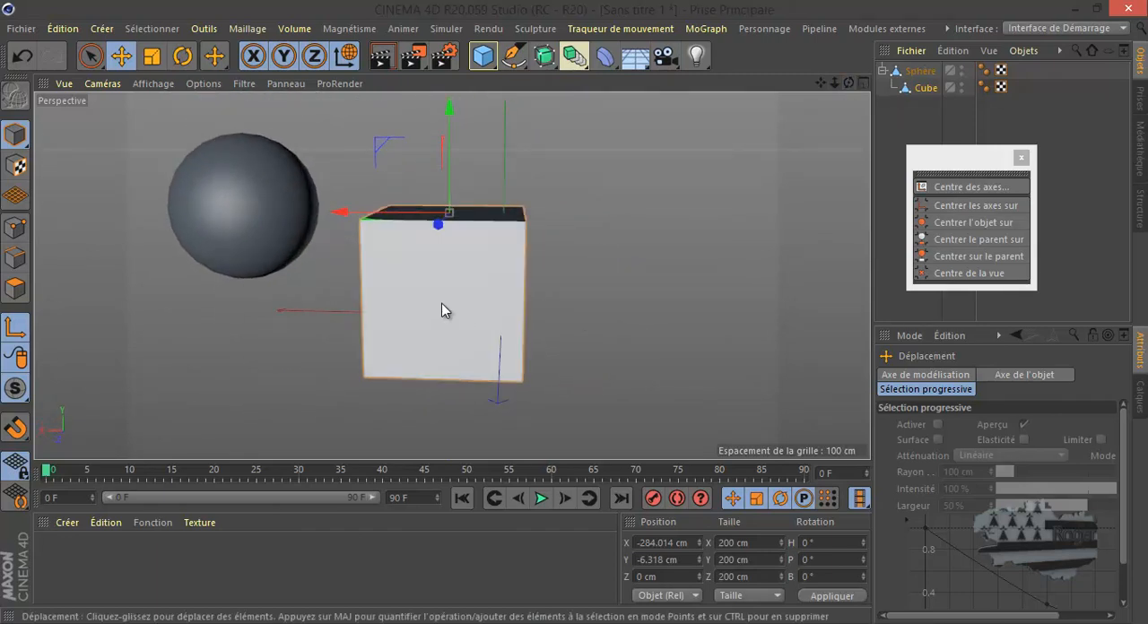
pyautogui.click(13, 328)
pyautogui.click(673, 543)
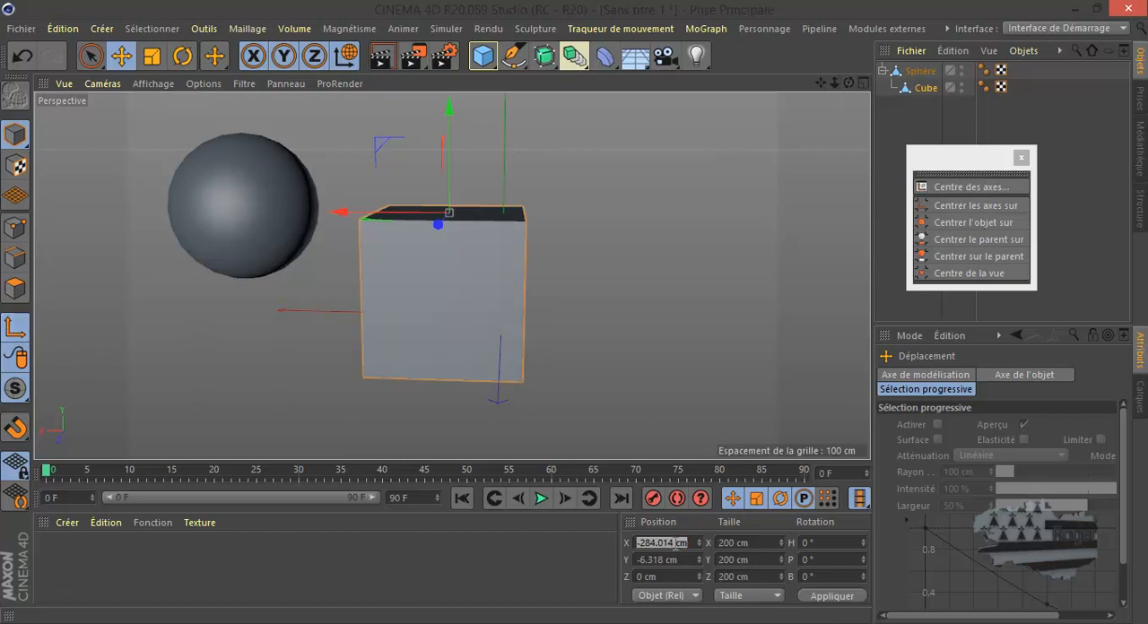
pyautogui.write('0')
pyautogui.click(671, 560)
pyautogui.write('0')
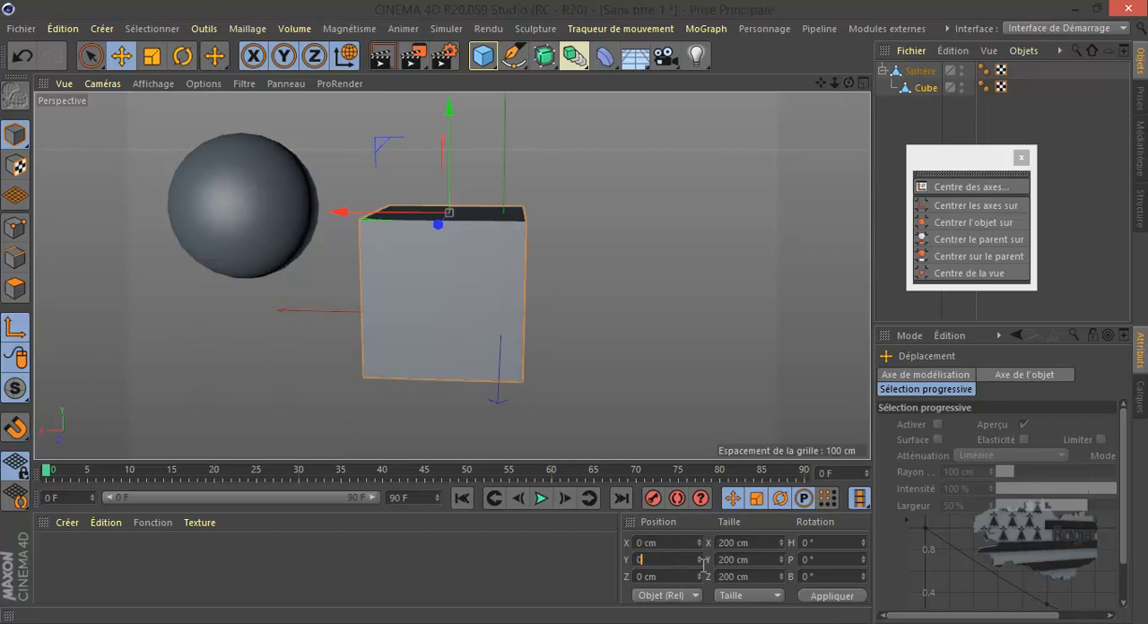
pyautogui.click(838, 601)
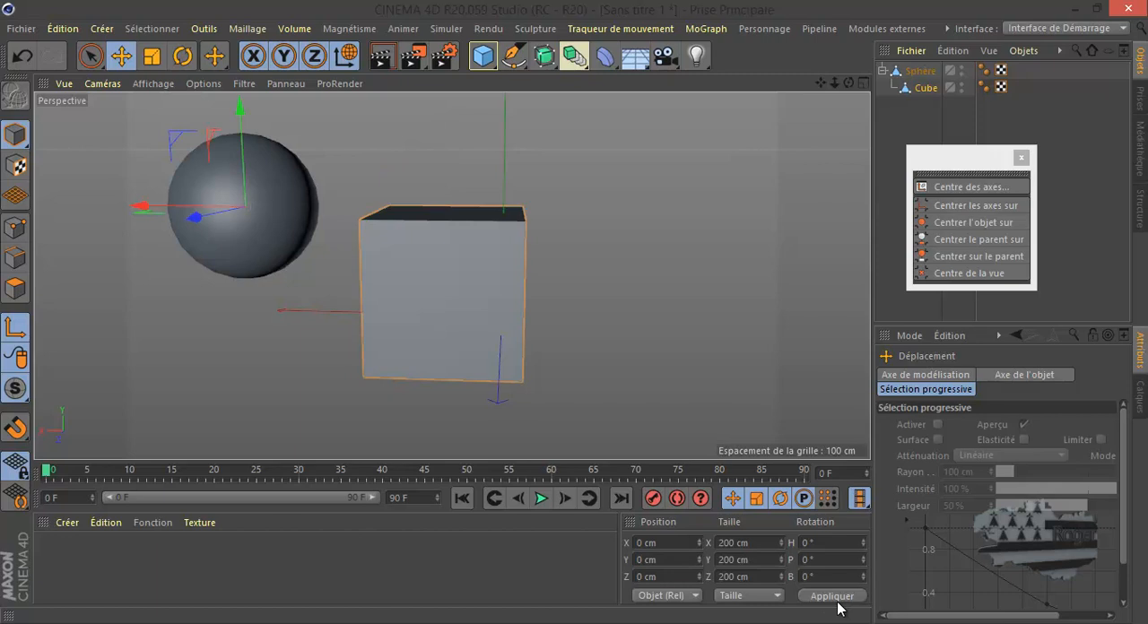
# - Switch the position coordinates to Monde and place the Cube's axis at the world origin with X 0 cm and Y 0 cm
pyautogui.click(667, 598)
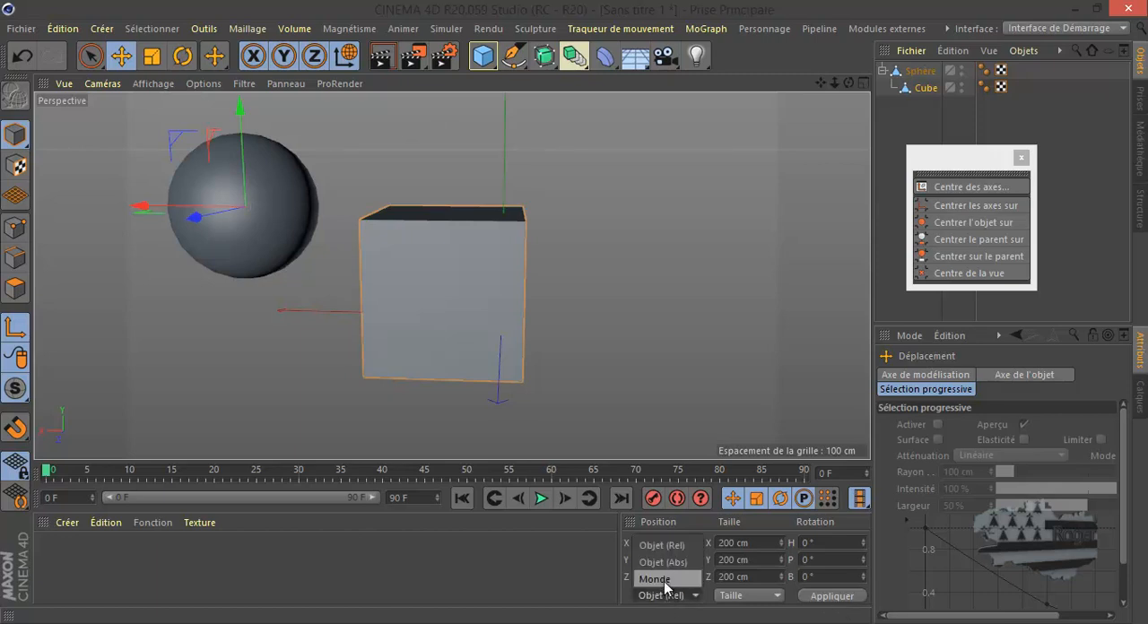
pyautogui.click(665, 580)
pyautogui.click(668, 544)
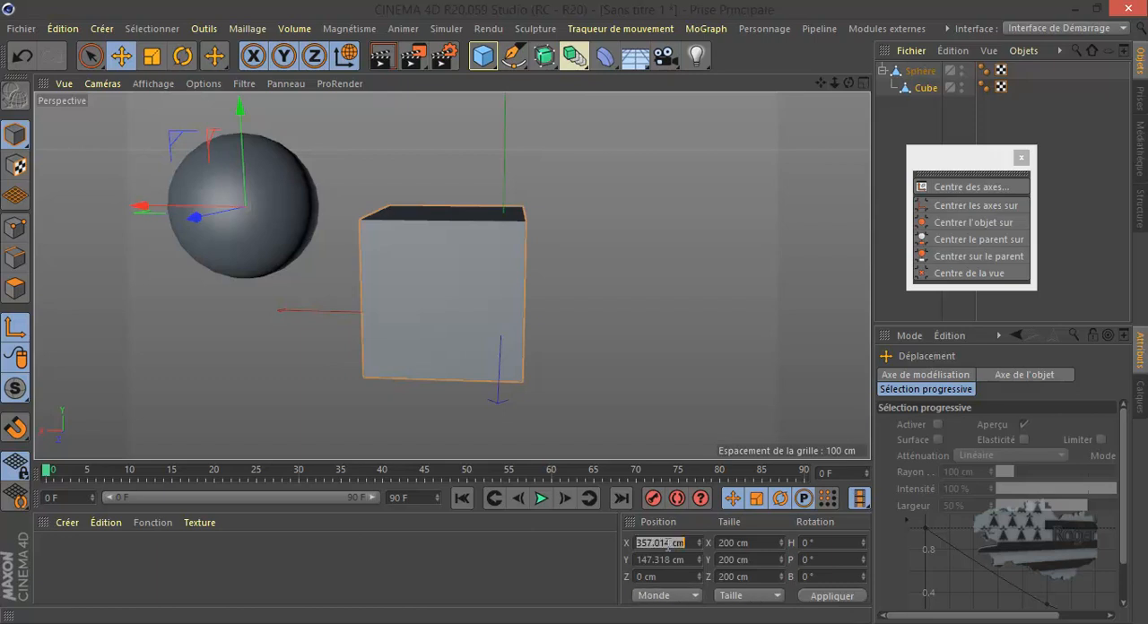
pyautogui.write('0')
pyautogui.click(668, 559)
pyautogui.write('0')
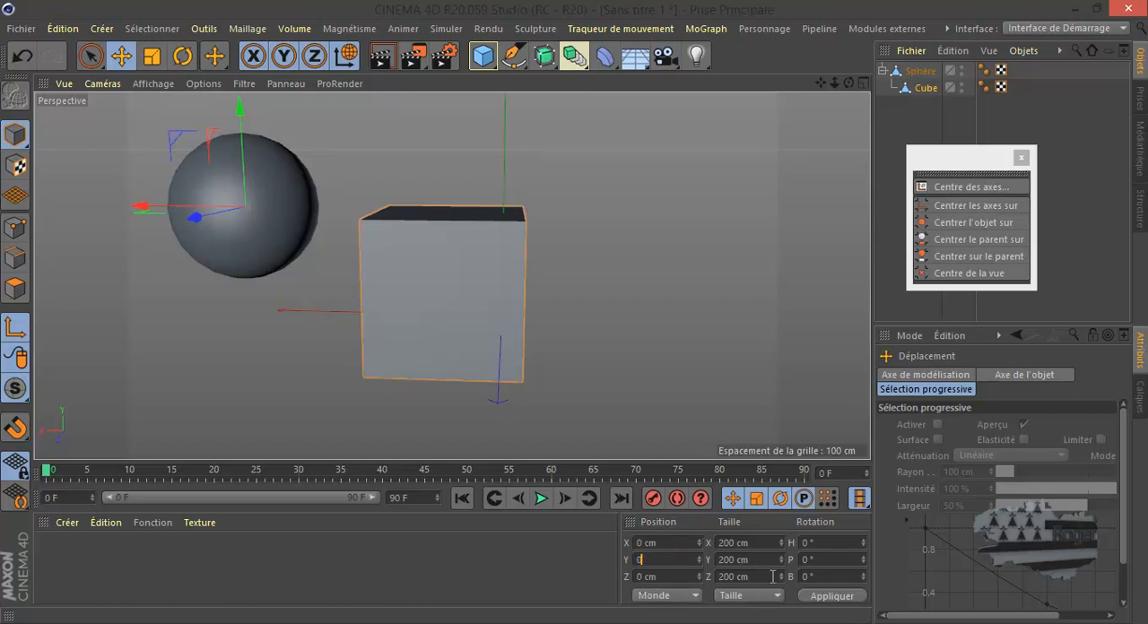
pyautogui.click(830, 598)
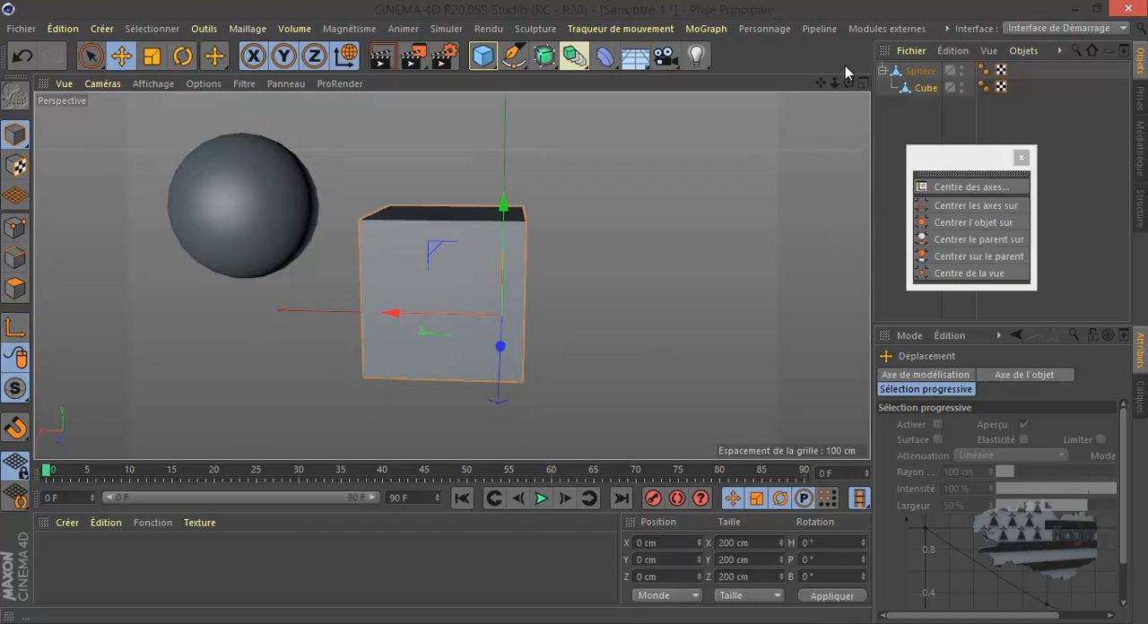
# - Inspect the Cube's axis from another angle and in all four views, and enlarge the Avant view
pyautogui.moveTo(848, 82); pyautogui.dragTo(619, 276)
pyautogui.middleClick(618, 277)
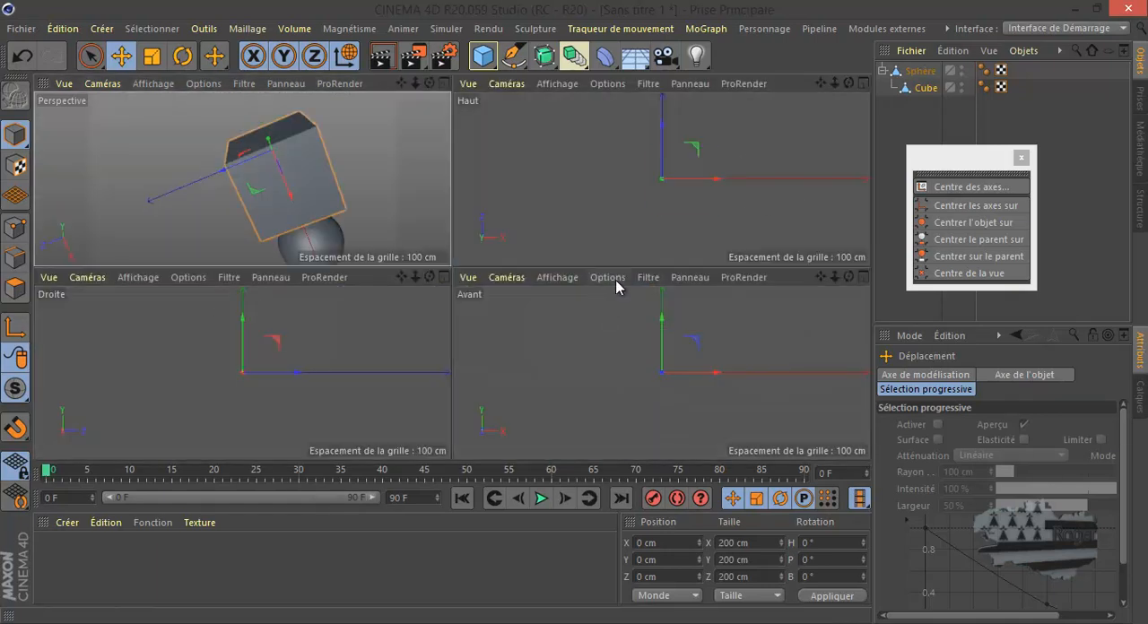
pyautogui.middleClick(606, 351)
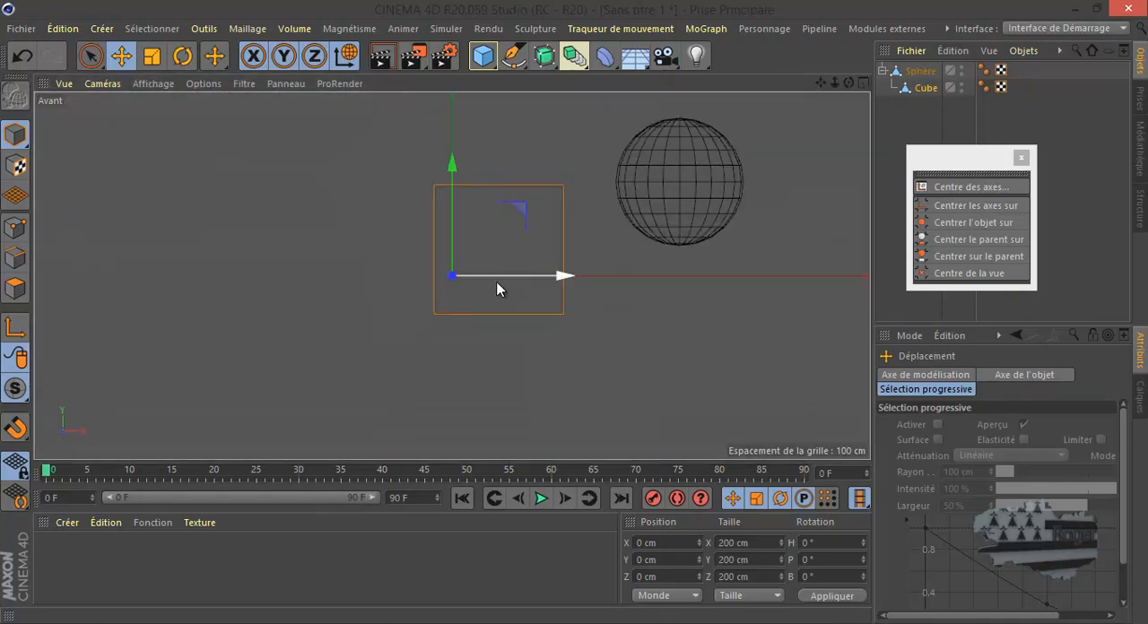